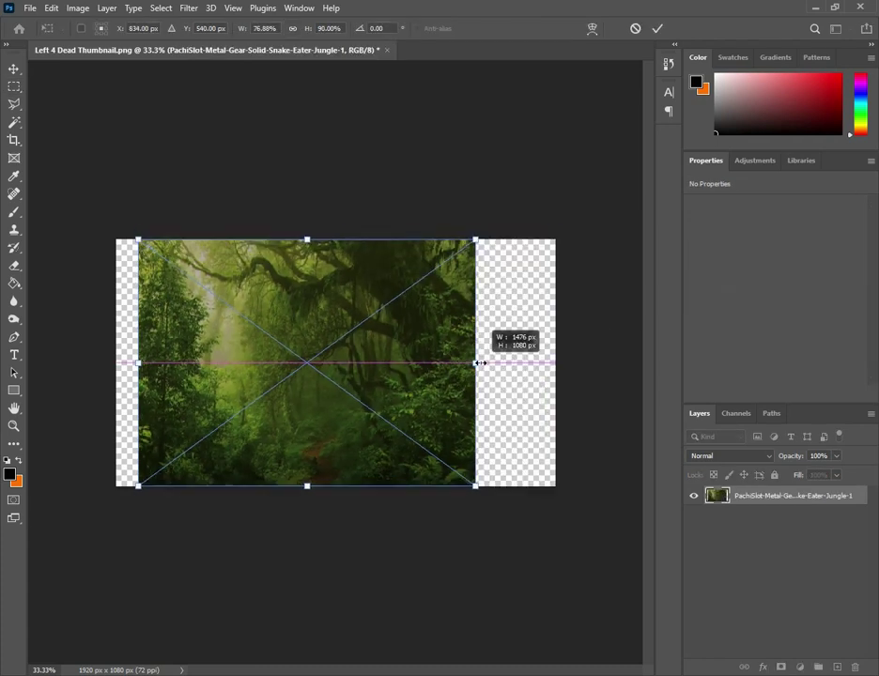
- Stretch the jungle image to fill the canvas, commit it, and add a new layer
{"action": "left_click_drag", "start_coordinate": [480, 362], "coordinate": [555, 363]}
{"action": "key", "text": "Return"}
{"action": "left_click", "coordinate": [839, 667]}
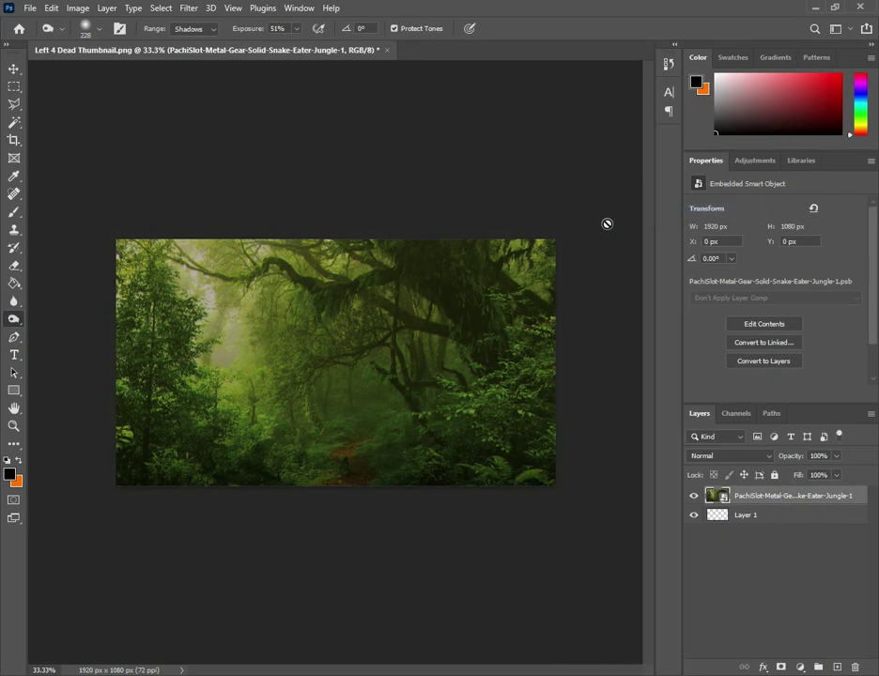
- Burn the jungle's edges darker into a vignette, limiting the Burn tool to shadows
{"action": "left_click_drag", "start_coordinate": [477, 494], "coordinate": [236, 227]}
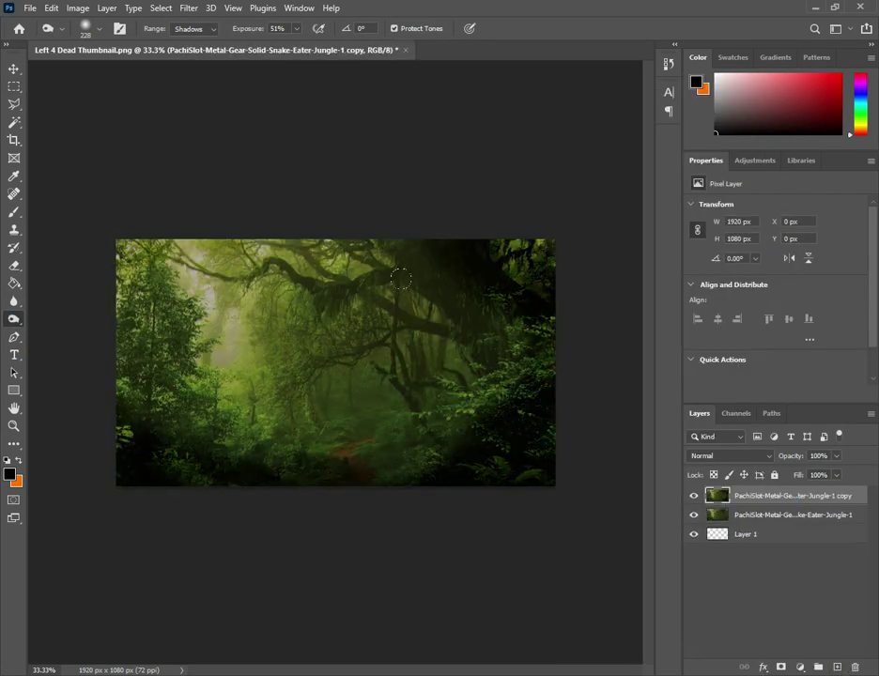
{"action": "right_click", "coordinate": [399, 358]}
{"action": "key", "text": "Escape"}
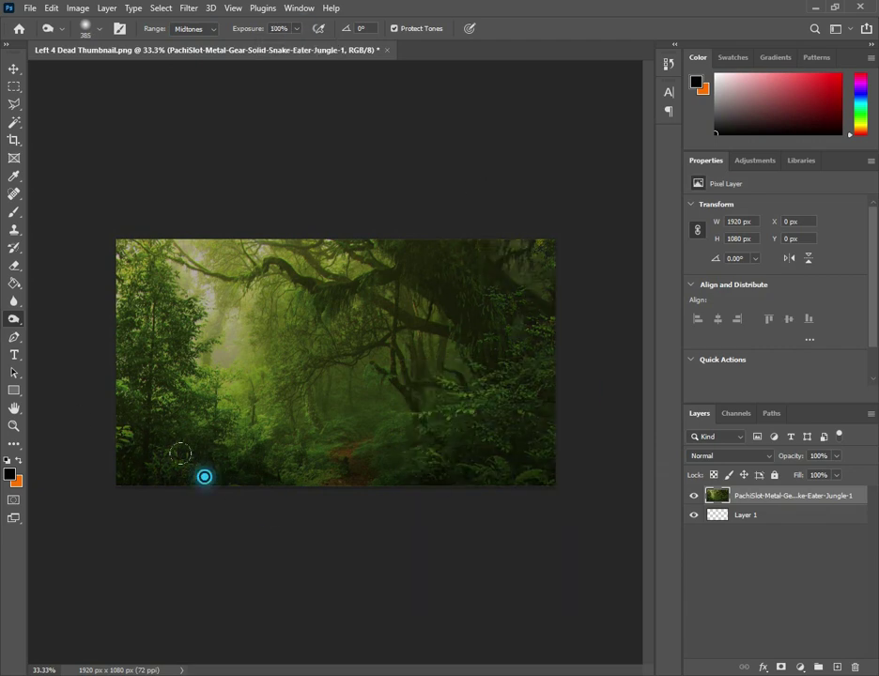
{"action": "key", "text": "alt+shift+s"}
{"action": "left_click_drag", "start_coordinate": [180, 454], "coordinate": [184, 164]}
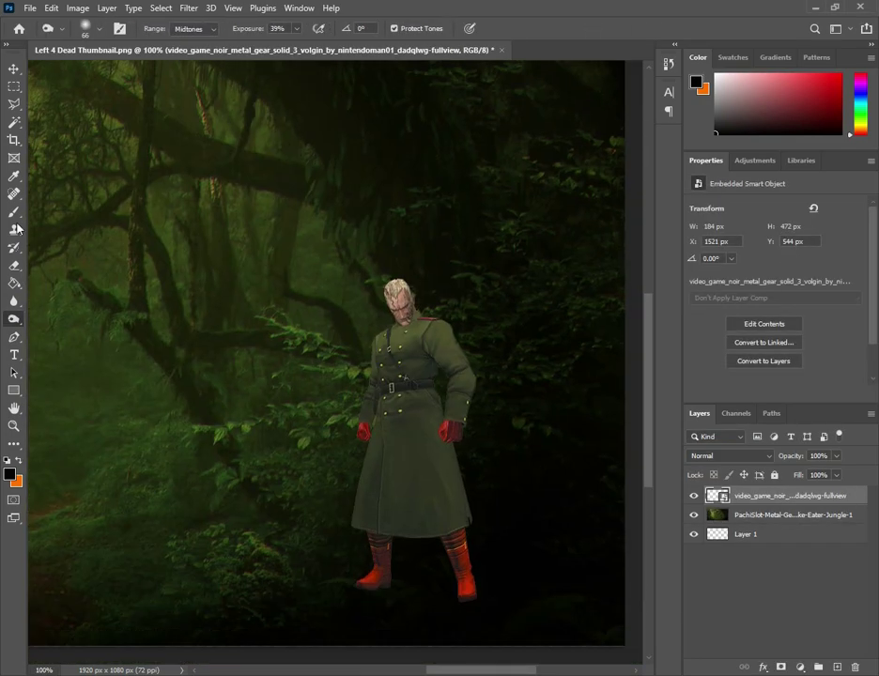
- Rasterize the Volgin layer and burn his coat darker, switching the range to midtones
{"action": "left_click", "coordinate": [466, 519]}
{"action": "key", "text": "Return"}
{"action": "left_click_drag", "start_coordinate": [447, 336], "coordinate": [462, 422]}
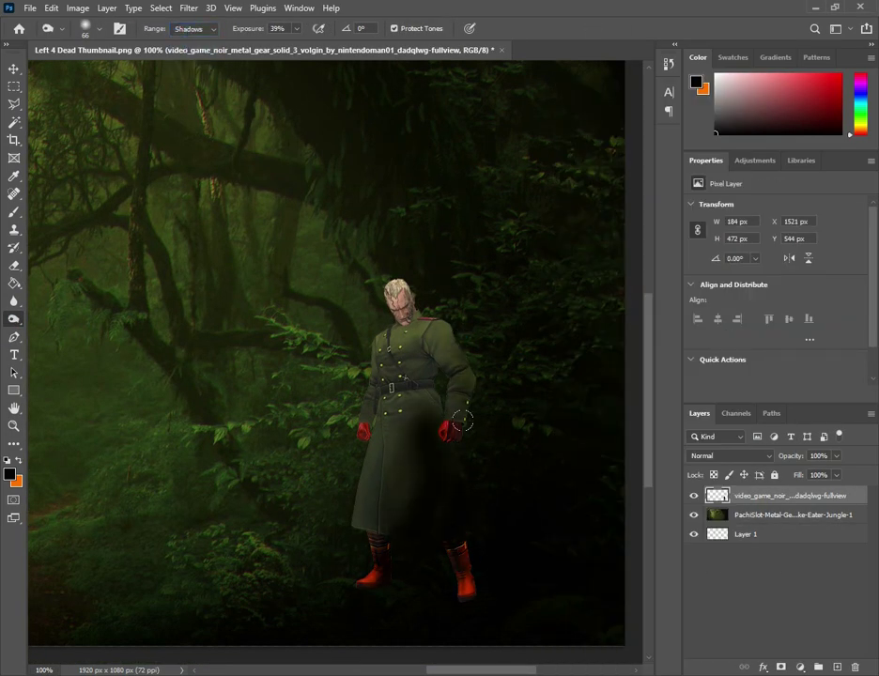
{"action": "left_click", "coordinate": [372, 408]}
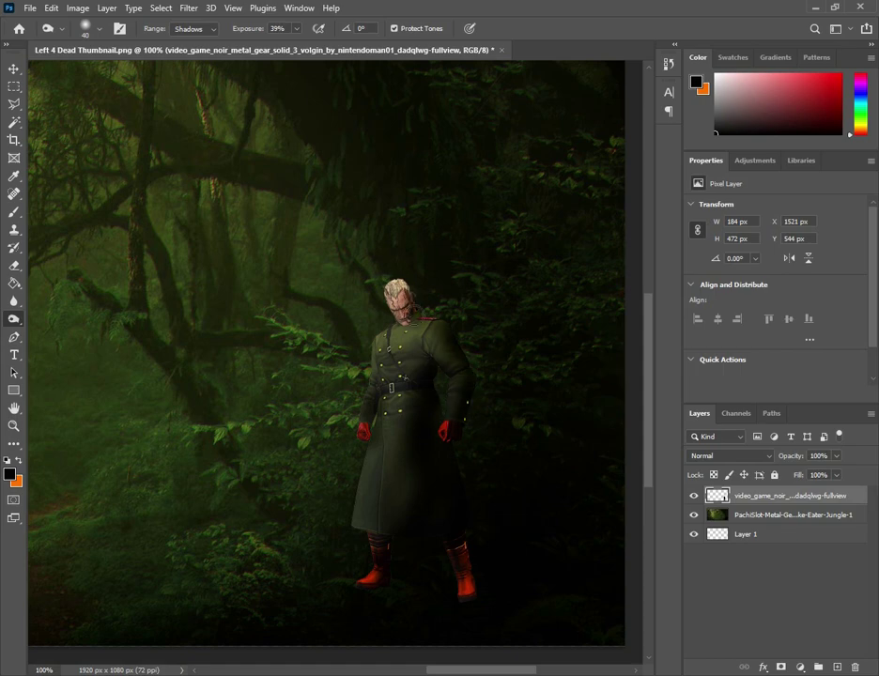
{"action": "key", "text": "ctrl+minus"}
{"action": "key", "text": "ctrl+minus"}
{"action": "key", "text": "alt+shift+m"}
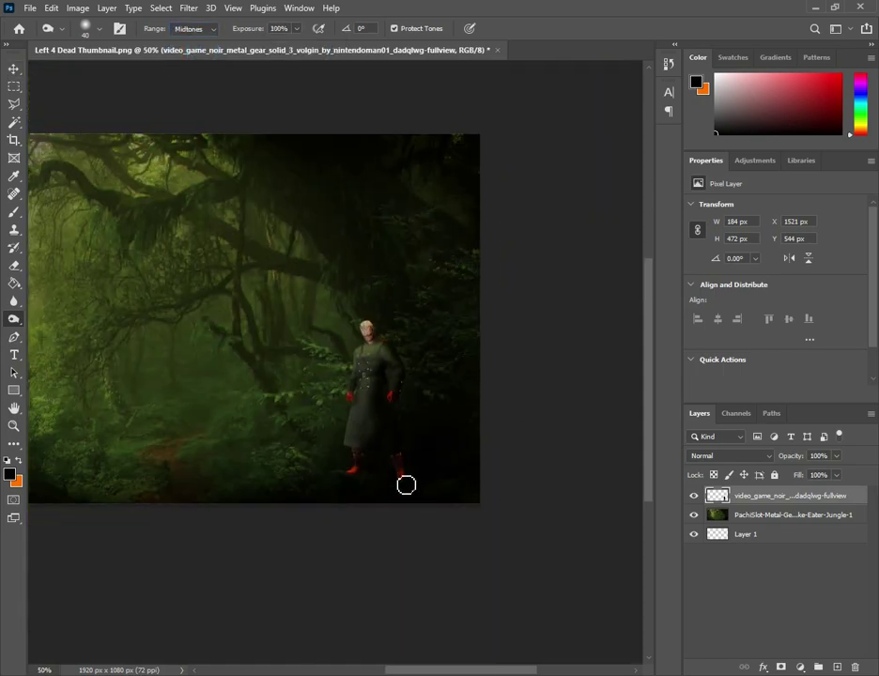
- Move Volgin to the right and place Ocelot skewed above him
{"action": "key", "text": "v"}
{"action": "left_click_drag", "start_coordinate": [380, 366], "coordinate": [555, 374]}
{"action": "mouse_move", "coordinate": [174, 349]}
{"action": "left_mouse_down"}
{"action": "mouse_move", "coordinate": [486, 329]}
{"action": "mouse_move", "coordinate": [469, 310]}
{"action": "left_mouse_up"}
{"action": "key", "text": "Return"}
{"action": "key", "text": "ctrl+plus"}
- Apply a Brightness/Contrast adjustment to Ocelot
{"action": "key", "text": "i"}
{"action": "left_click", "coordinate": [77, 8]}
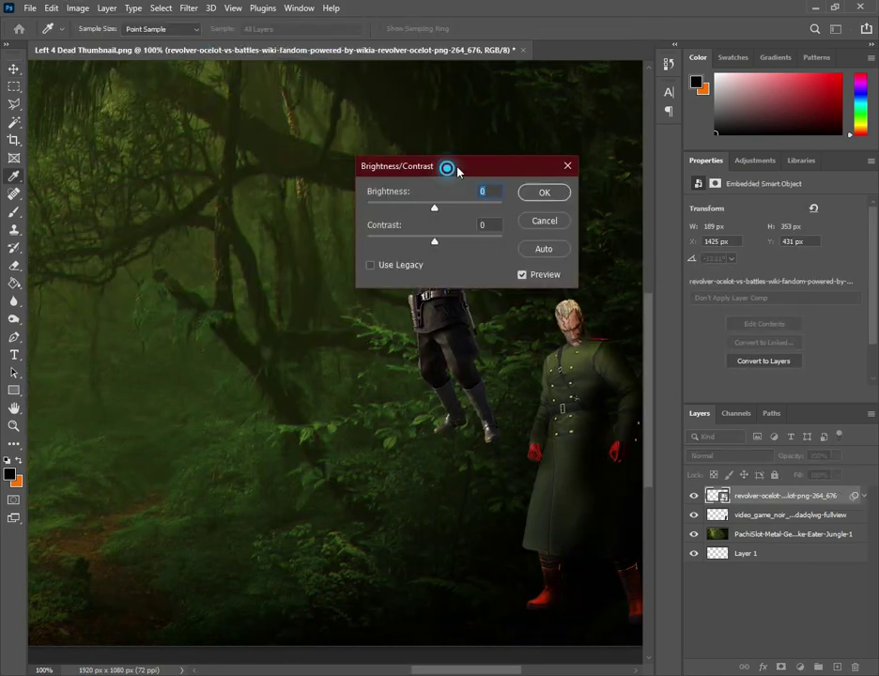
{"action": "key", "text": "Return"}
{"action": "key", "text": "v"}
- Move Ocelot down-left into the foliage and erase his lower legs and boots
{"action": "left_click_drag", "start_coordinate": [483, 430], "coordinate": [440, 393]}
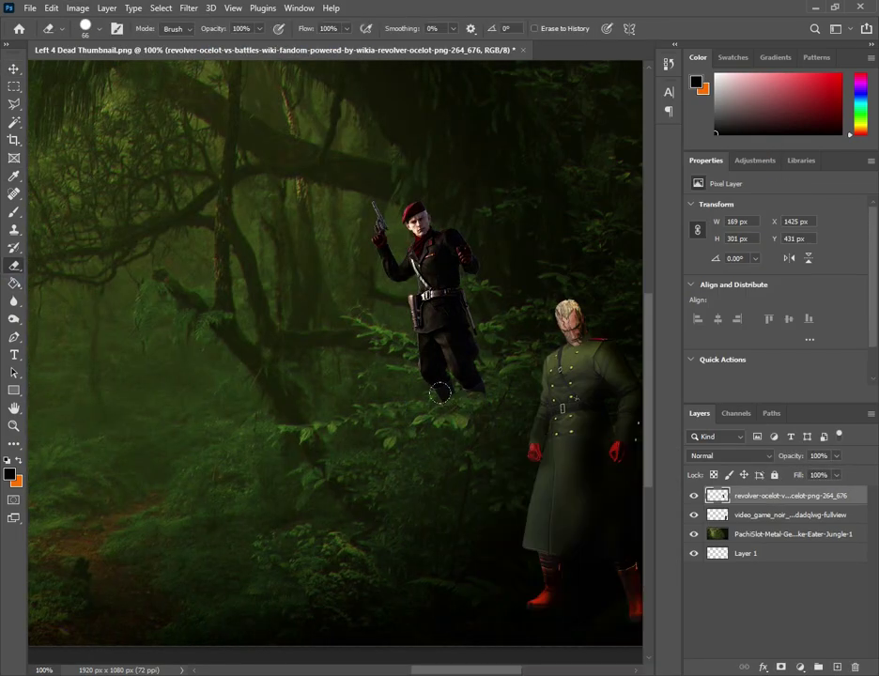
{"action": "left_click_drag", "start_coordinate": [384, 272], "coordinate": [293, 350]}
{"action": "key", "text": "e"}
{"action": "right_click", "coordinate": [472, 461]}
{"action": "key", "text": "ctrl+plus"}
{"action": "key", "text": "ctrl+plus"}
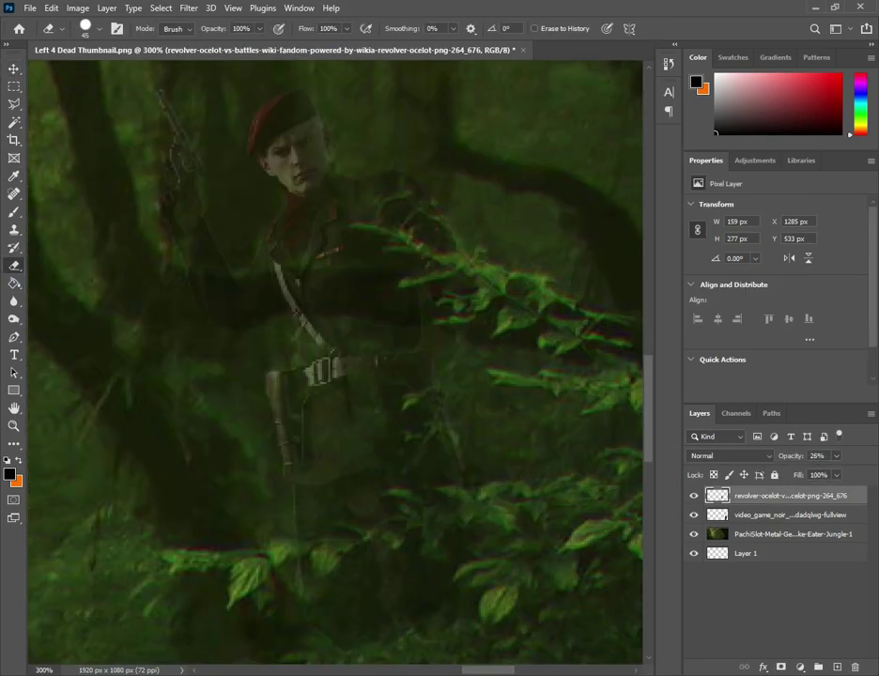
- Adjust the eraser size and set Ocelot's layer opacity to 58%
{"action": "right_click", "coordinate": [404, 460]}
{"action": "key", "text": "Return"}
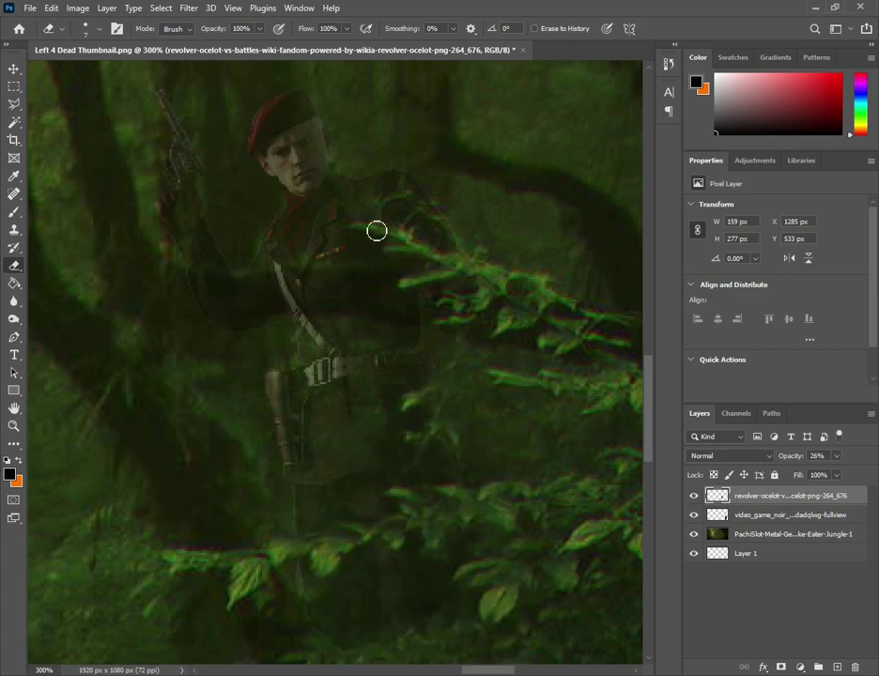
{"action": "left_click_drag", "start_coordinate": [841, 481], "coordinate": [843, 481]}
{"action": "scroll", "coordinate": [457, 504], "scroll_direction": "down", "scroll_amount": 4}
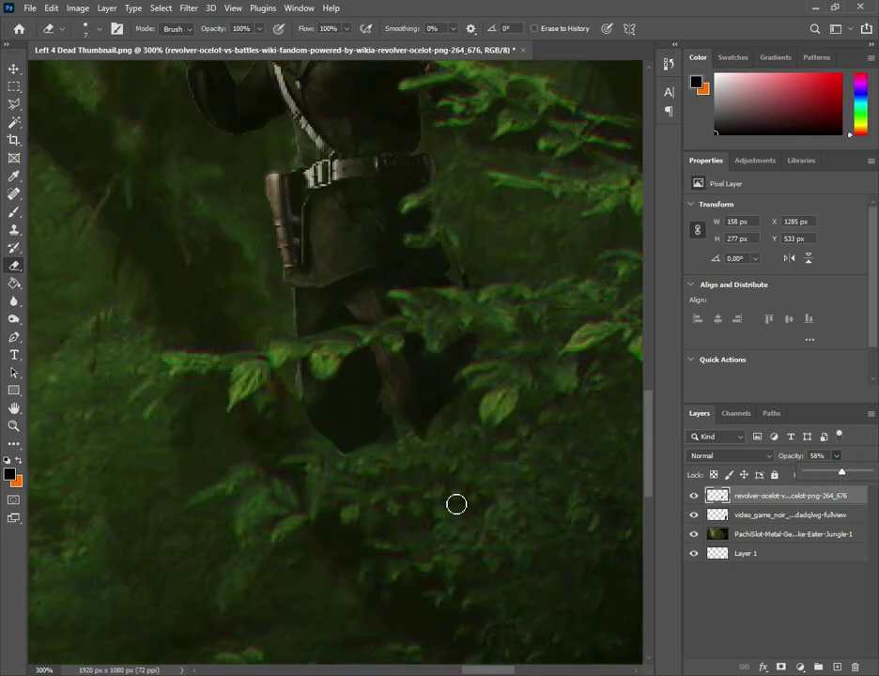
{"action": "left_click", "coordinate": [321, 450]}
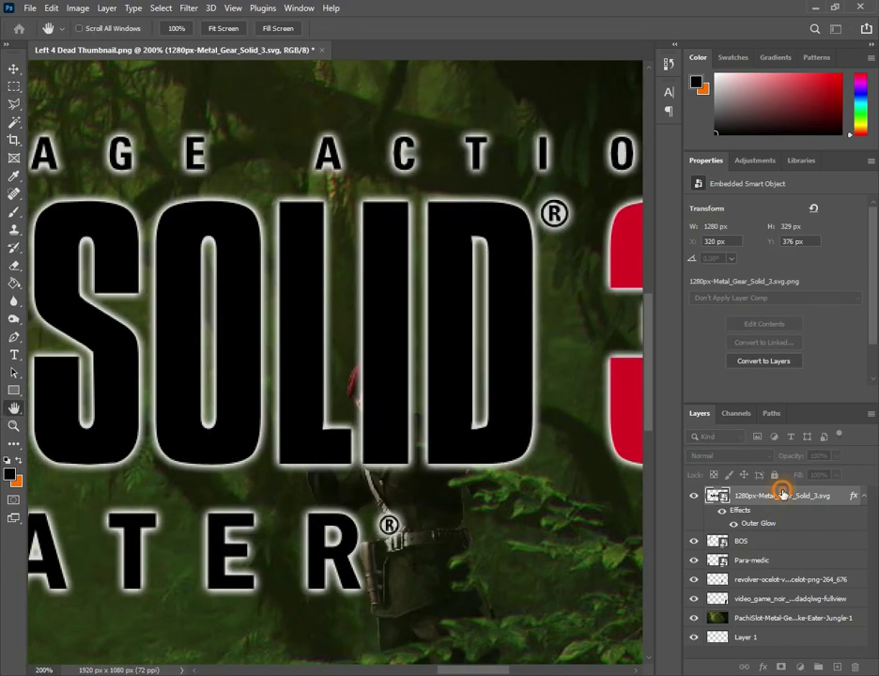
- Check the logo layer's options and toggle its outer glow off and back on
{"action": "right_click", "coordinate": [765, 496]}
{"action": "right_click", "coordinate": [853, 508]}
{"action": "key", "text": "Escape"}
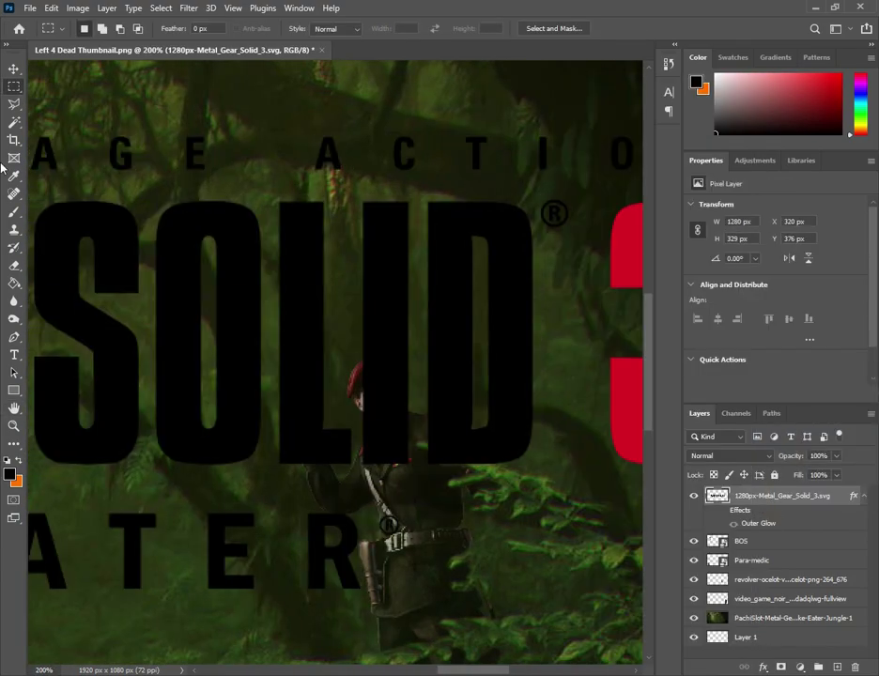
{"action": "key", "text": "ctrl+z"}
{"action": "scroll", "coordinate": [598, 525], "scroll_direction": "down", "scroll_amount": 5}
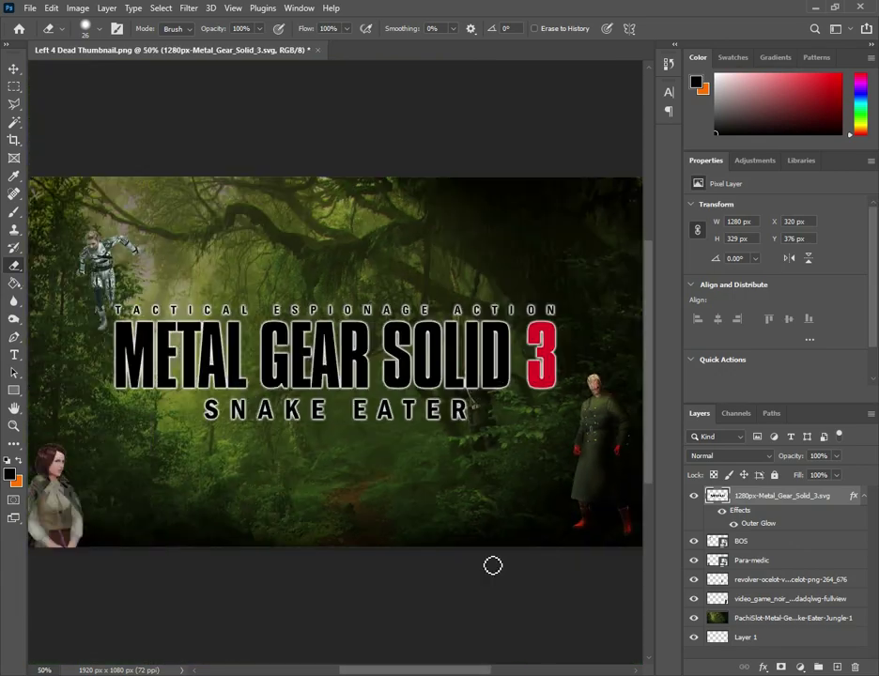
{"action": "scroll", "coordinate": [406, 153], "scroll_direction": "up", "scroll_amount": 5}
{"action": "scroll", "coordinate": [407, 153], "scroll_direction": "down", "scroll_amount": 5}
- Remove the logo's top tagline and rasterize the logo's layer style
{"action": "key", "text": "m"}
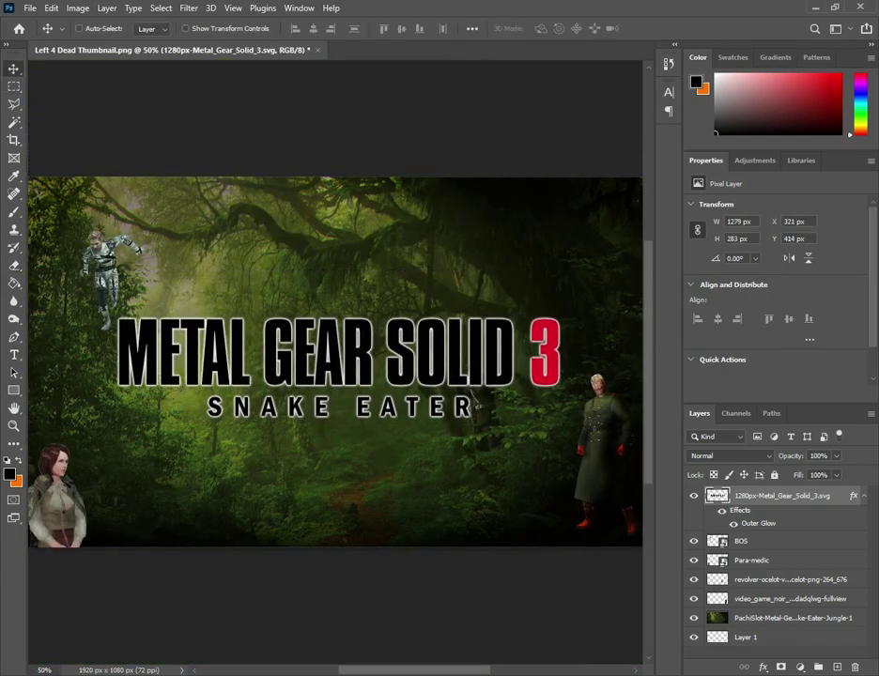
{"action": "key", "text": "ctrl+a"}
{"action": "scroll", "coordinate": [532, 362], "scroll_direction": "up", "scroll_amount": 2}
{"action": "scroll", "coordinate": [533, 361], "scroll_direction": "up", "scroll_amount": 1}
{"action": "right_click", "coordinate": [749, 495]}
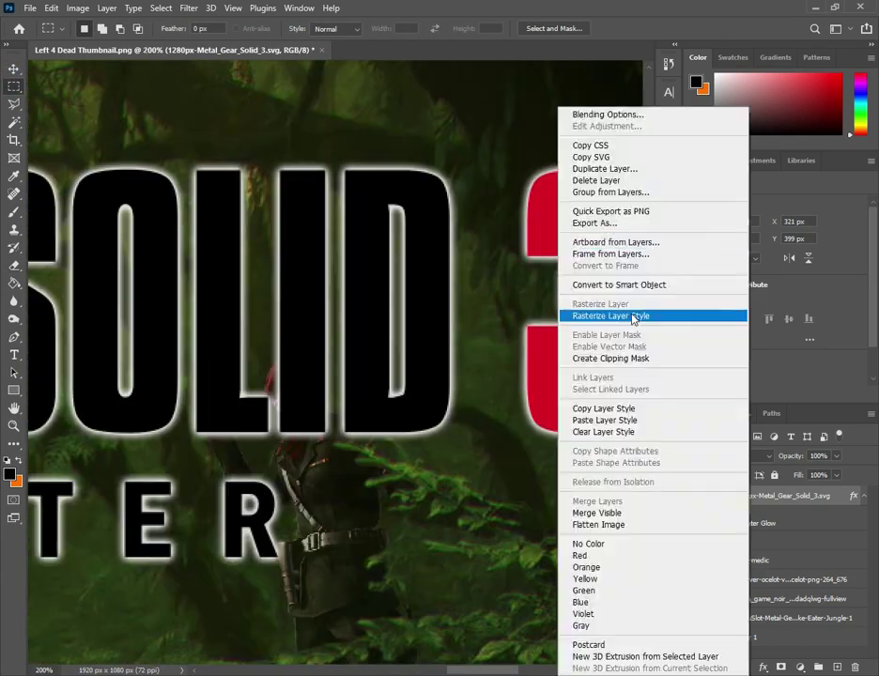
{"action": "left_click", "coordinate": [722, 319]}
- Lower the logo's opacity so Ocelot shows through underneath
{"action": "key", "text": "5"}
{"action": "key", "text": "2"}
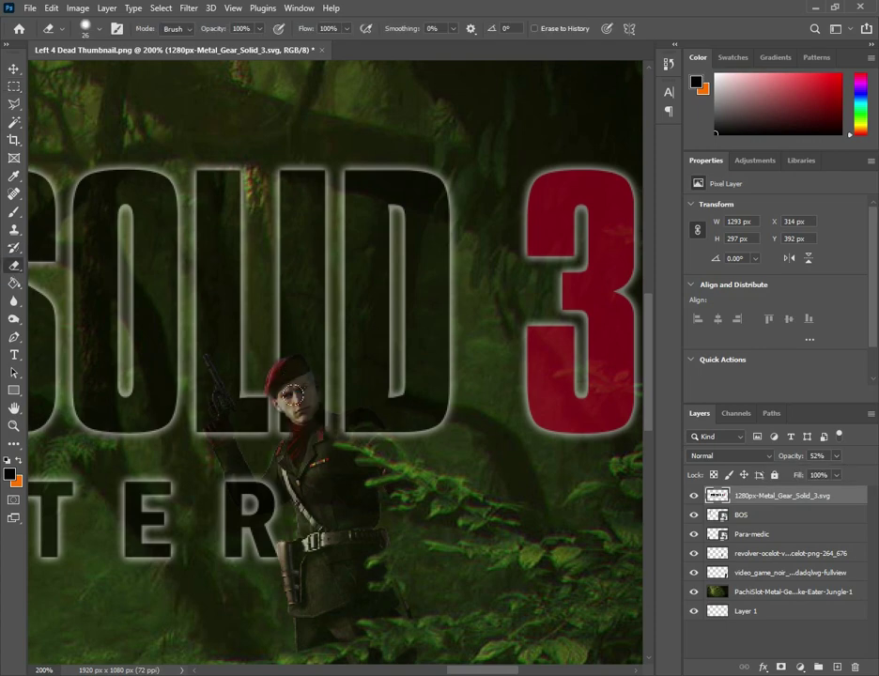
{"action": "scroll", "coordinate": [343, 344], "scroll_direction": "up", "scroll_amount": 3}
{"action": "left_click_drag", "start_coordinate": [836, 456], "coordinate": [844, 470]}
- Shrink the eraser to 7 px
{"action": "right_click", "coordinate": [248, 392]}
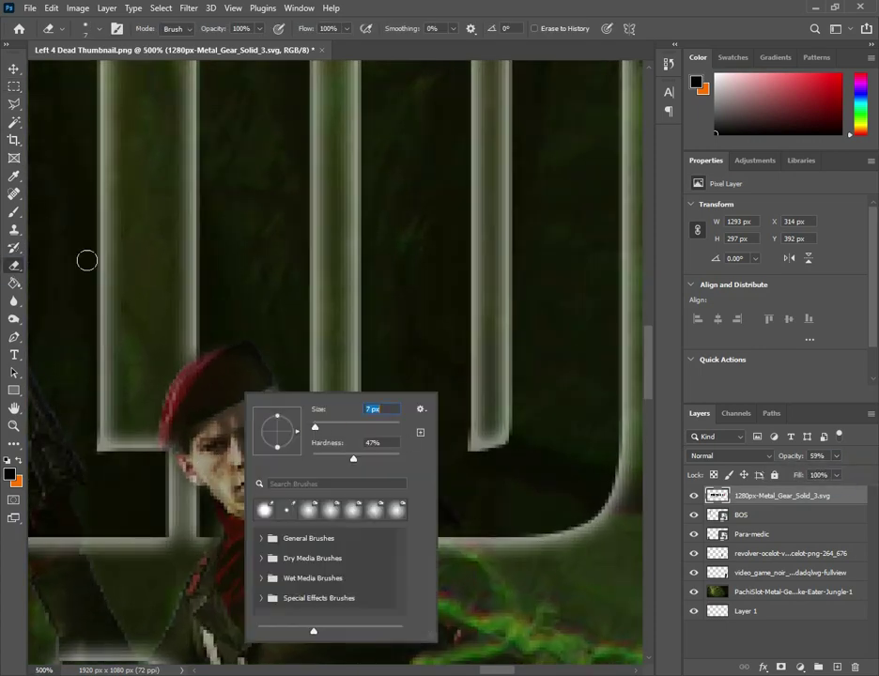
{"action": "left_click_drag", "start_coordinate": [314, 414], "coordinate": [282, 414]}
{"action": "key", "text": "Return"}
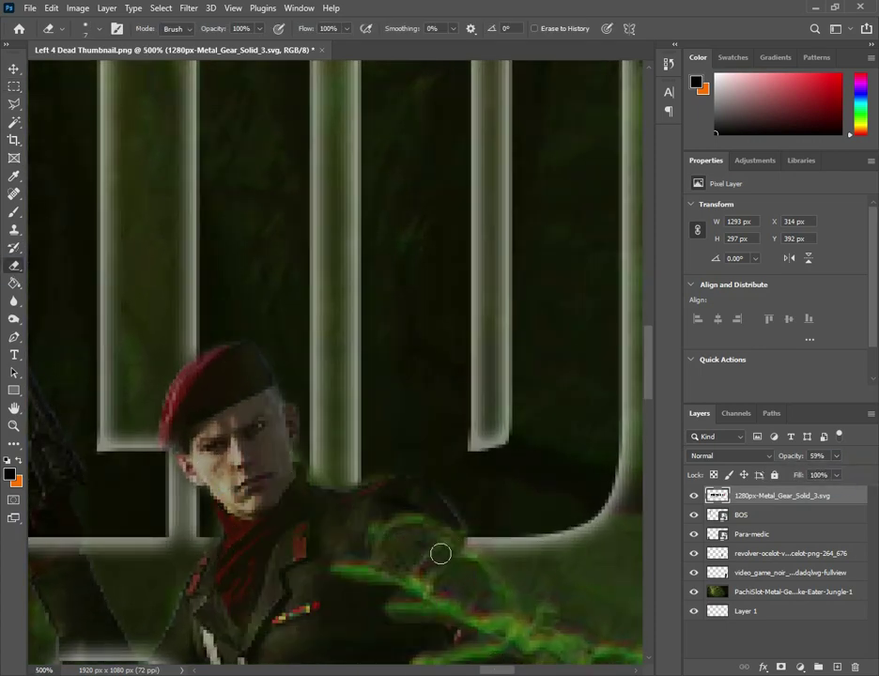
{"action": "scroll", "coordinate": [367, 517], "scroll_direction": "left", "scroll_amount": 5}
{"action": "scroll", "coordinate": [288, 477], "scroll_direction": "down", "scroll_amount": 2}
{"action": "scroll", "coordinate": [241, 353], "scroll_direction": "up", "scroll_amount": 1}
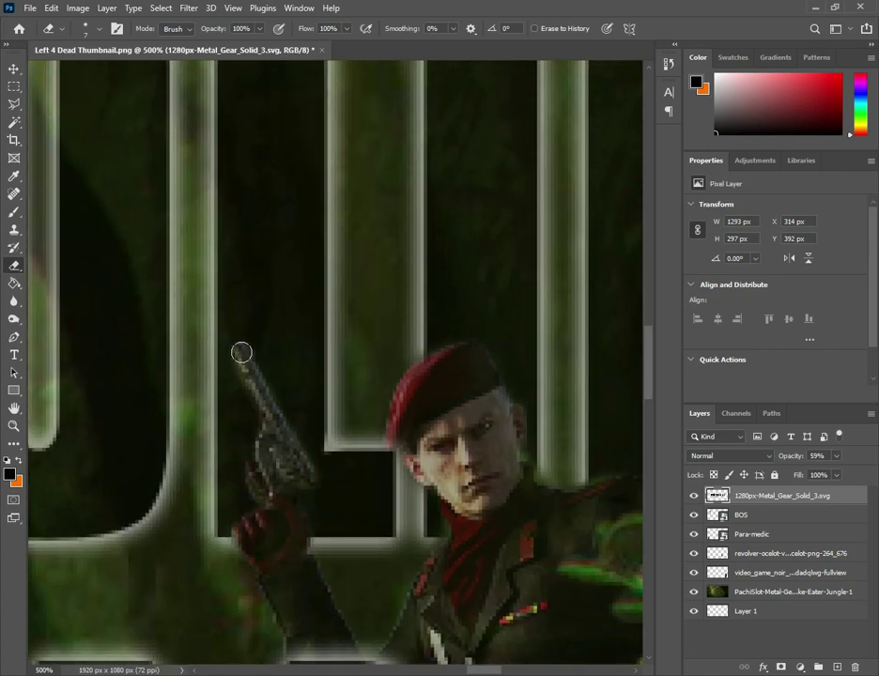
{"action": "scroll", "coordinate": [316, 402], "scroll_direction": "down", "scroll_amount": 5}
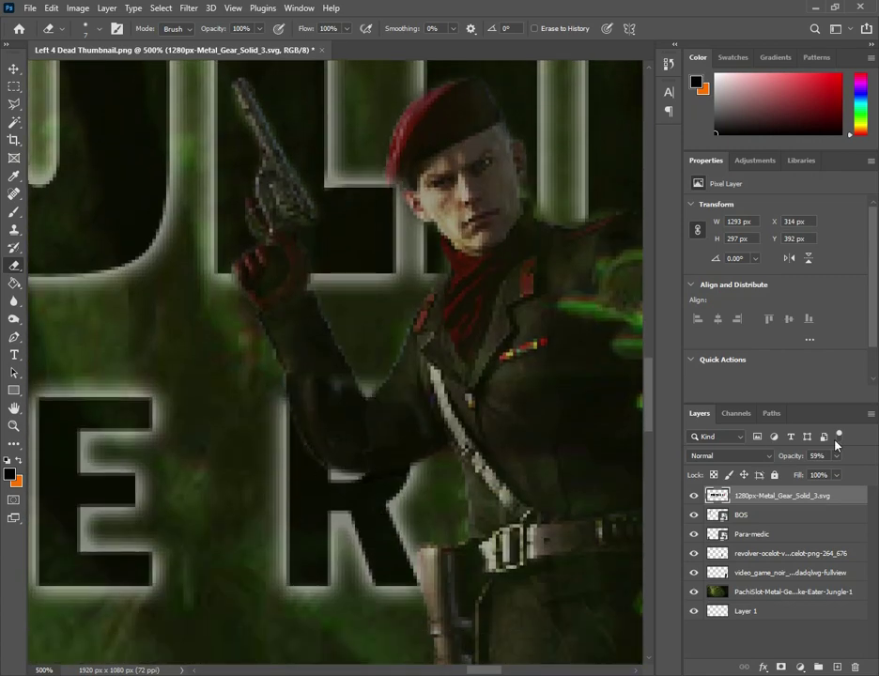
- Erase the SOLID lettering covering Ocelot, then select the jungle background layer
{"action": "mouse_move", "coordinate": [836, 455]}
{"action": "left_mouse_down"}
{"action": "mouse_move", "coordinate": [347, 471]}
{"action": "mouse_move", "coordinate": [836, 476]}
{"action": "left_mouse_up"}
{"action": "scroll", "coordinate": [487, 658], "scroll_direction": "right", "scroll_amount": 5}
{"action": "scroll", "coordinate": [181, 269], "scroll_direction": "up", "scroll_amount": 2}
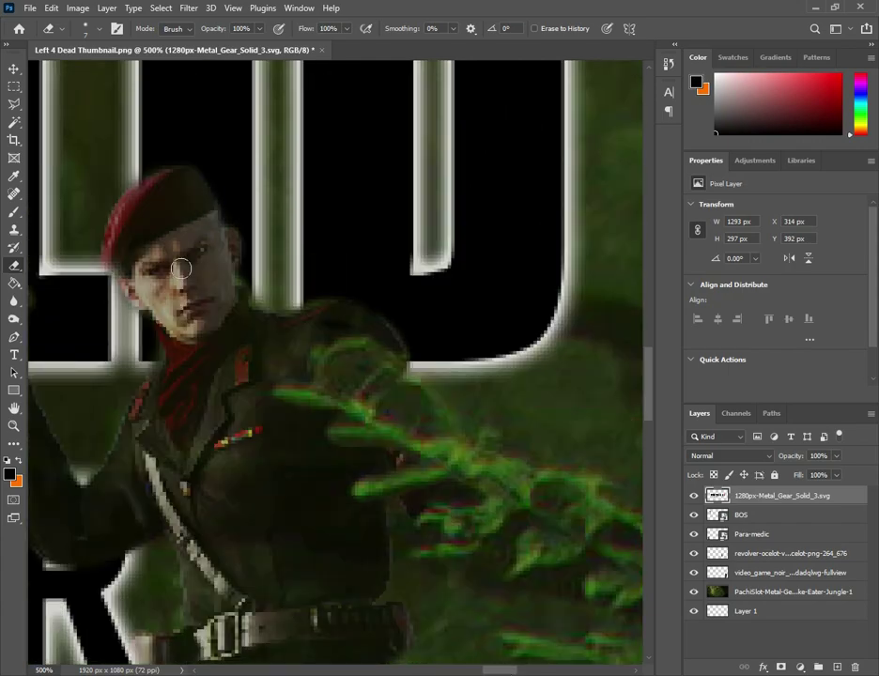
{"action": "scroll", "coordinate": [207, 215], "scroll_direction": "down", "scroll_amount": 4}
{"action": "scroll", "coordinate": [455, 495], "scroll_direction": "down", "scroll_amount": 4}
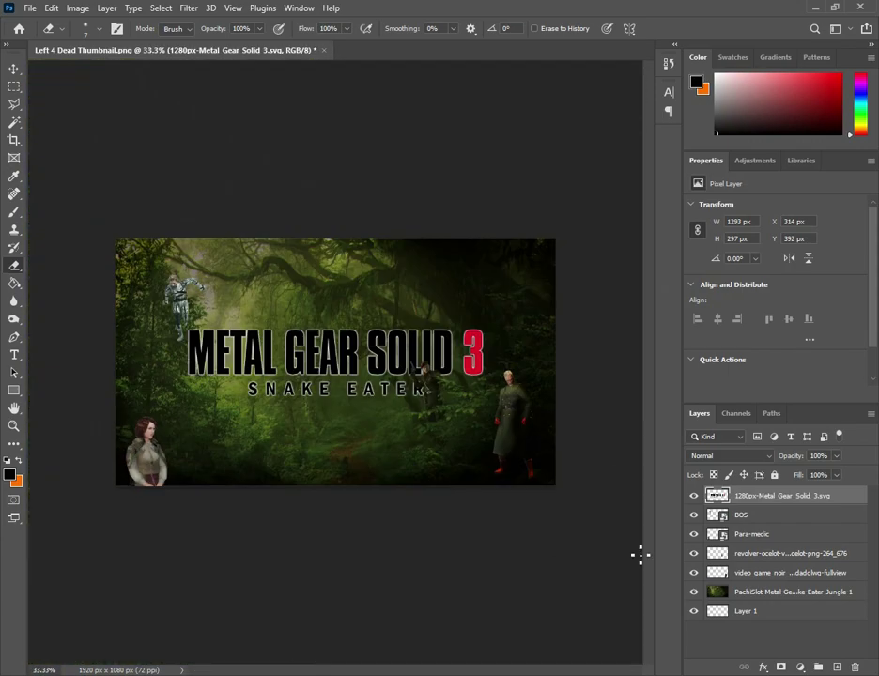
{"action": "left_click", "coordinate": [789, 592]}
{"action": "scroll", "coordinate": [334, 362], "scroll_direction": "up", "scroll_amount": 2}
- Switch to the Dodge tool and check its brush size settings
{"action": "key", "text": "o"}
{"action": "right_click", "coordinate": [242, 366]}
{"action": "key", "text": "Escape"}
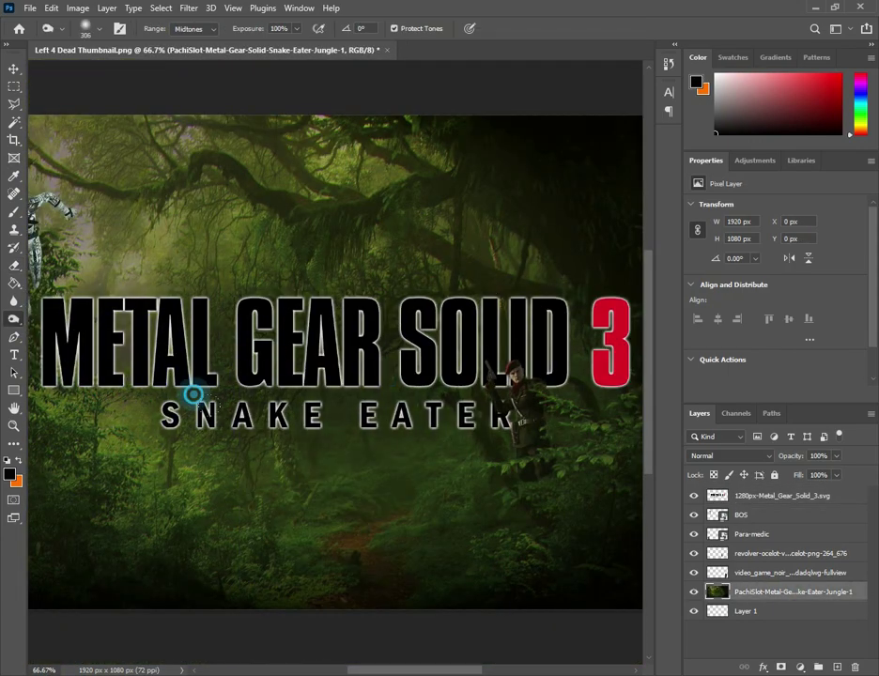
{"action": "scroll", "coordinate": [254, 235], "scroll_direction": "down", "scroll_amount": 3}
{"action": "scroll", "coordinate": [624, 441], "scroll_direction": "up", "scroll_amount": 3}
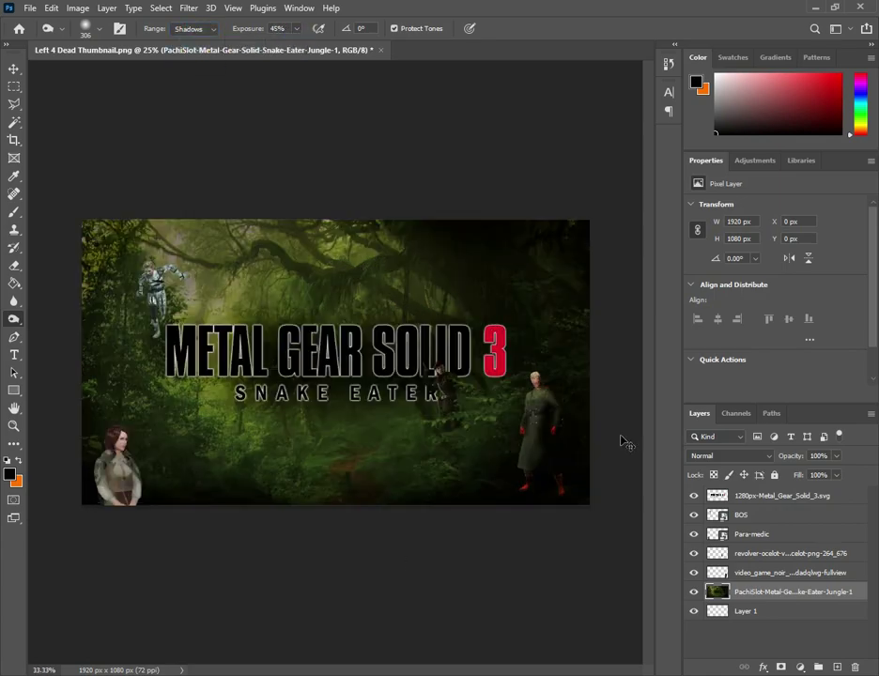
{"action": "scroll", "coordinate": [624, 441], "scroll_direction": "down", "scroll_amount": 1}
- Shrink Snake into the lower left and move the flipped BOS figure beside him
{"action": "left_click_drag", "start_coordinate": [210, 487], "coordinate": [289, 281]}
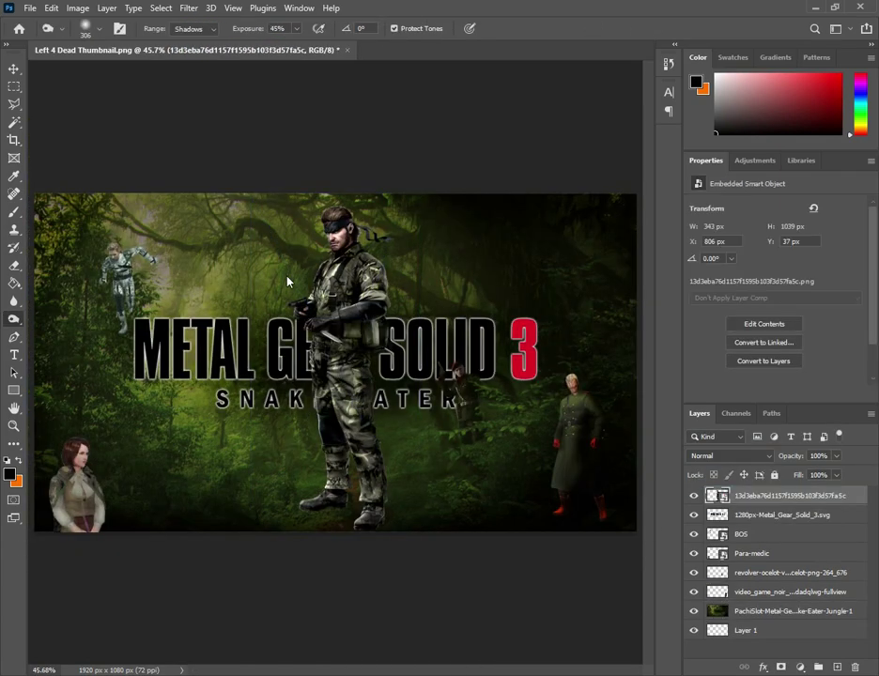
{"action": "left_click_drag", "start_coordinate": [331, 348], "coordinate": [216, 469]}
{"action": "key", "text": "Return"}
{"action": "left_click", "coordinate": [741, 533]}
{"action": "key", "text": "ctrl+t"}
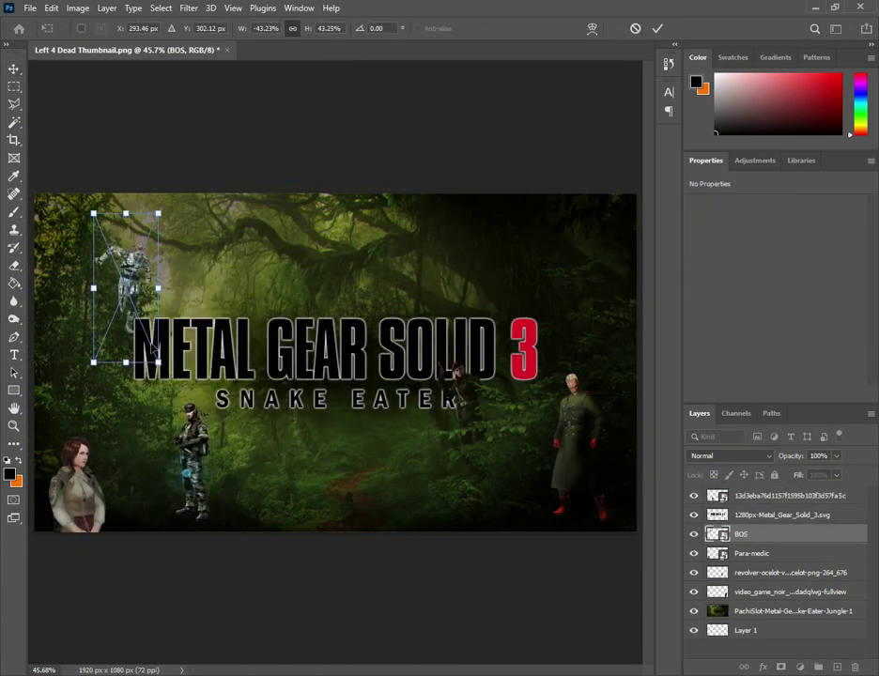
{"action": "left_click_drag", "start_coordinate": [127, 273], "coordinate": [246, 474]}
{"action": "key", "text": "Return"}
- Move the Para-medic woman to the right of the group
{"action": "left_click", "coordinate": [778, 497]}
{"action": "left_click_drag", "start_coordinate": [132, 517], "coordinate": [174, 509]}
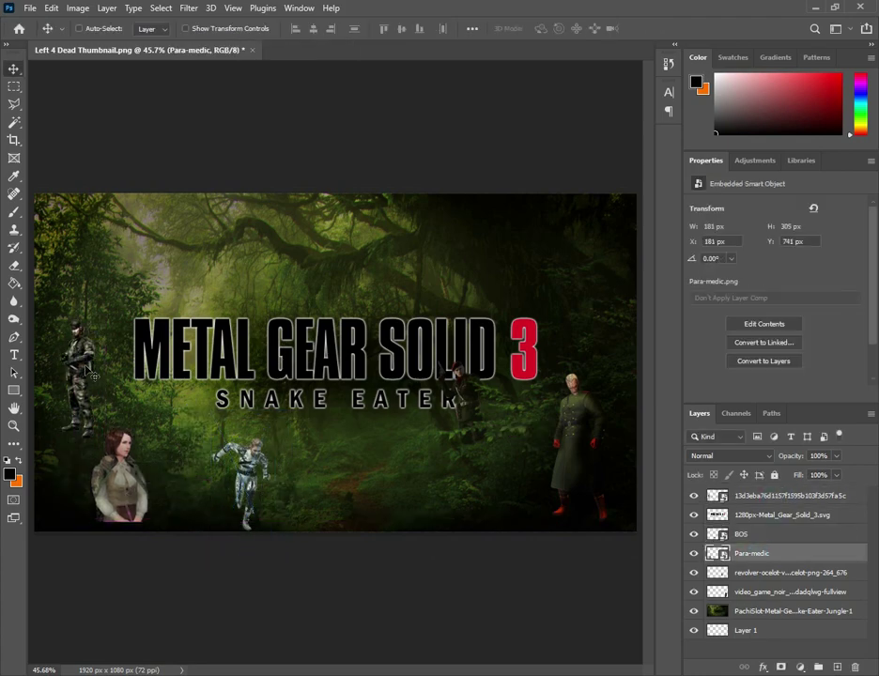
{"action": "key", "text": "ctrl+t"}
{"action": "left_click_drag", "start_coordinate": [94, 437], "coordinate": [117, 493]}
{"action": "key", "text": "Return"}
- Reorder the character layers and move The Boss beside Snake
{"action": "left_click", "coordinate": [752, 553]}
{"action": "key", "text": "ctrl+shift+bracketright"}
{"action": "key", "text": "ctrl+bracketright"}
{"action": "left_click_drag", "start_coordinate": [242, 479], "coordinate": [155, 413]}
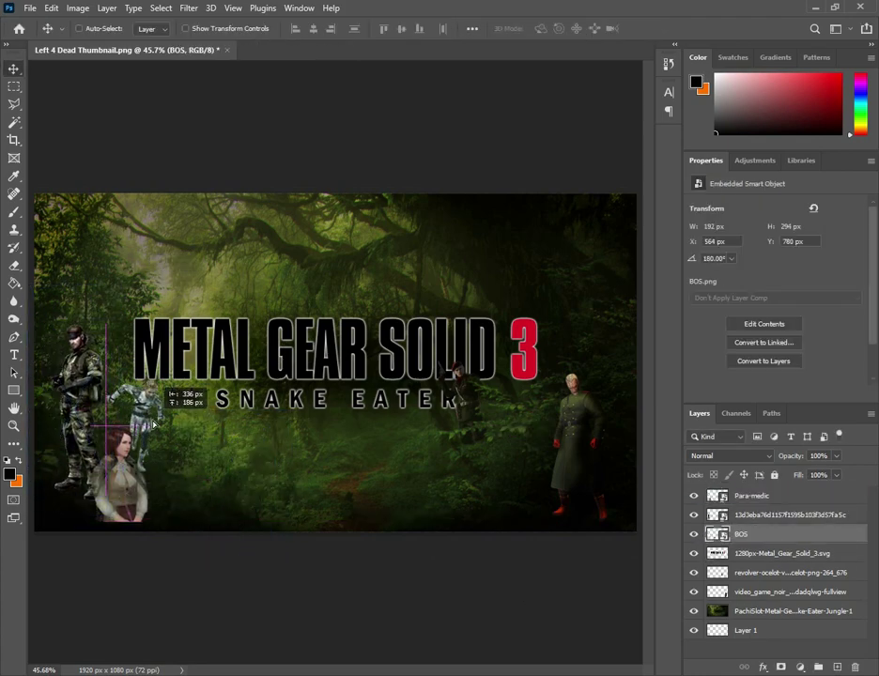
{"action": "scroll", "coordinate": [568, 584], "scroll_direction": "up", "scroll_amount": 2}
{"action": "scroll", "coordinate": [568, 585], "scroll_direction": "left", "scroll_amount": 5}
{"action": "key", "text": "ctrl+bracketright"}
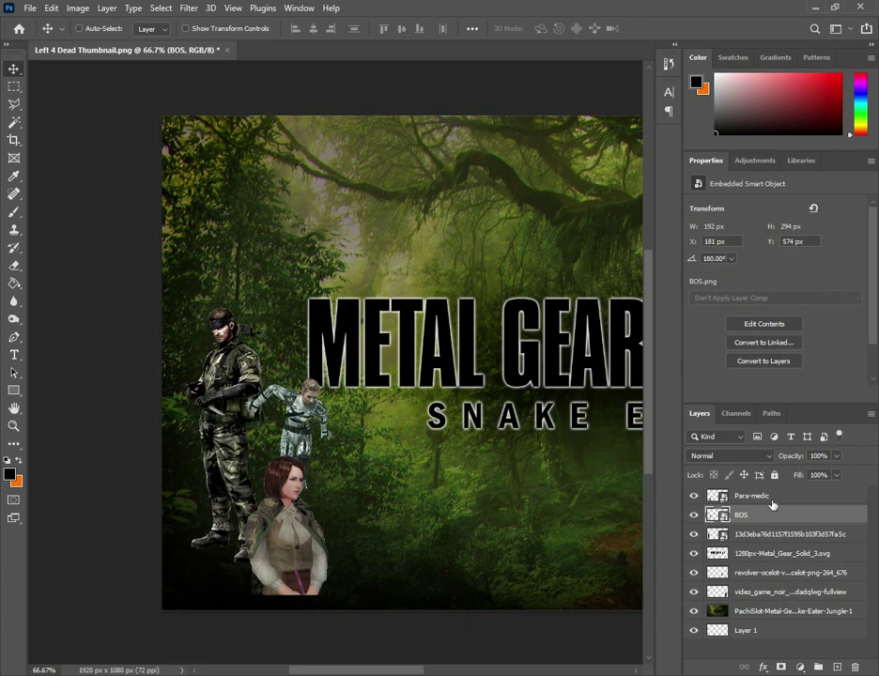
- Resize and nudge the Para-medic woman into her final position
{"action": "left_click", "coordinate": [772, 498]}
{"action": "mouse_move", "coordinate": [366, 611]}
{"action": "left_mouse_down"}
{"action": "mouse_move", "coordinate": [324, 615]}
{"action": "mouse_move", "coordinate": [294, 575]}
{"action": "left_mouse_up"}
{"action": "key", "text": "ctrl+t"}
{"action": "key", "text": "Return"}
{"action": "left_click_drag", "start_coordinate": [280, 531], "coordinate": [273, 550]}
{"action": "scroll", "coordinate": [564, 610], "scroll_direction": "right", "scroll_amount": 3}
- Mirror Zero, scale him to about 30%, and set him at top left
{"action": "left_click_drag", "start_coordinate": [556, 243], "coordinate": [337, 332]}
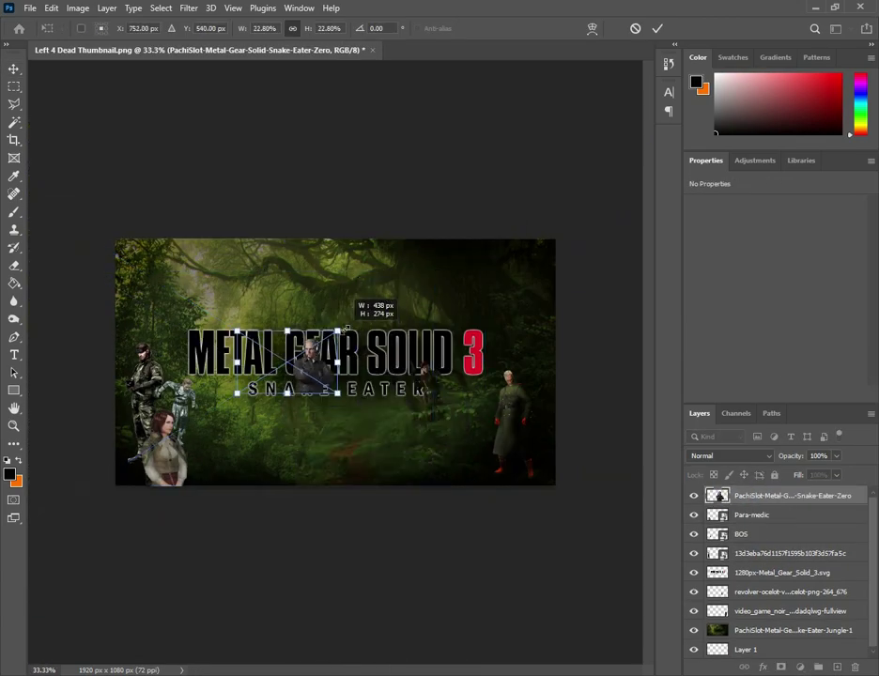
{"action": "left_click_drag", "start_coordinate": [219, 298], "coordinate": [265, 254]}
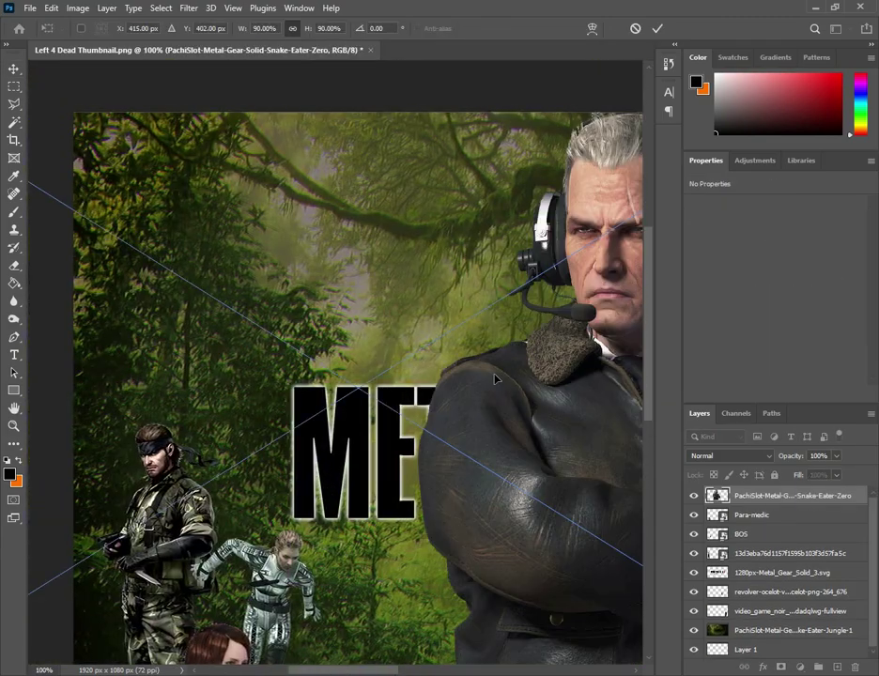
{"action": "left_click", "coordinate": [421, 577]}
{"action": "mouse_move", "coordinate": [374, 459]}
{"action": "left_mouse_down"}
{"action": "mouse_move", "coordinate": [182, 359]}
{"action": "mouse_move", "coordinate": [480, 214]}
{"action": "left_mouse_up"}
{"action": "scroll", "coordinate": [182, 360], "scroll_direction": "up", "scroll_amount": 4}
{"action": "key", "text": "Return"}
- Shrink the woman in brown and position her above the logo
{"action": "key", "text": "ctrl+minus"}
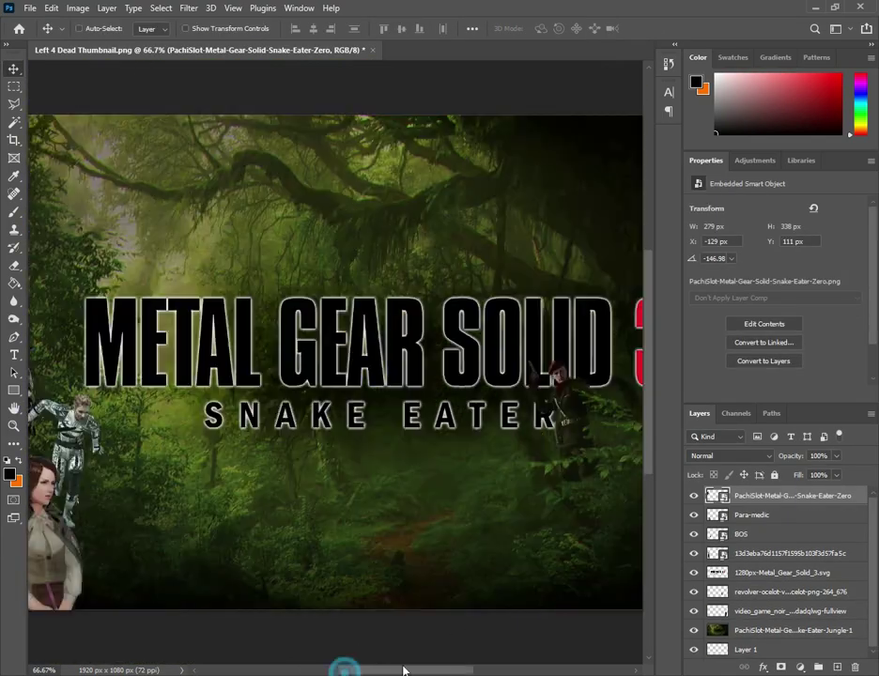
{"action": "left_click_drag", "start_coordinate": [344, 667], "coordinate": [413, 667]}
{"action": "left_click_drag", "start_coordinate": [363, 171], "coordinate": [299, 246]}
{"action": "key", "text": "Return"}
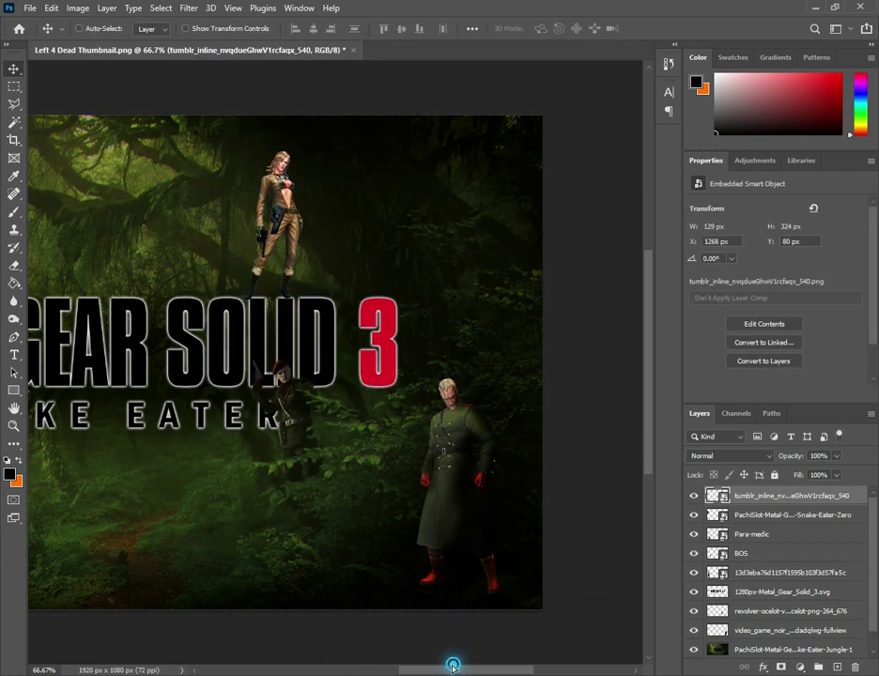
- Shrink and rotate Sokolov, then place him below the logo layer over its left side
{"action": "left_click_drag", "start_coordinate": [454, 667], "coordinate": [431, 667]}
{"action": "left_click_drag", "start_coordinate": [332, 103], "coordinate": [580, 200]}
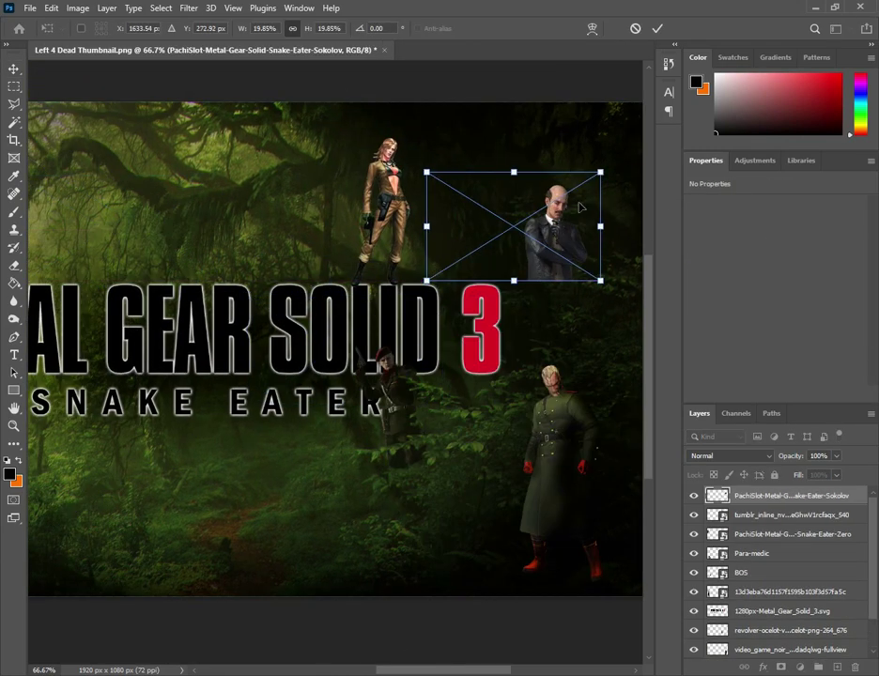
{"action": "scroll", "coordinate": [486, 571], "scroll_direction": "right", "scroll_amount": 5}
{"action": "left_click_drag", "start_coordinate": [450, 210], "coordinate": [162, 191]}
{"action": "scroll", "coordinate": [422, 648], "scroll_direction": "left", "scroll_amount": 5}
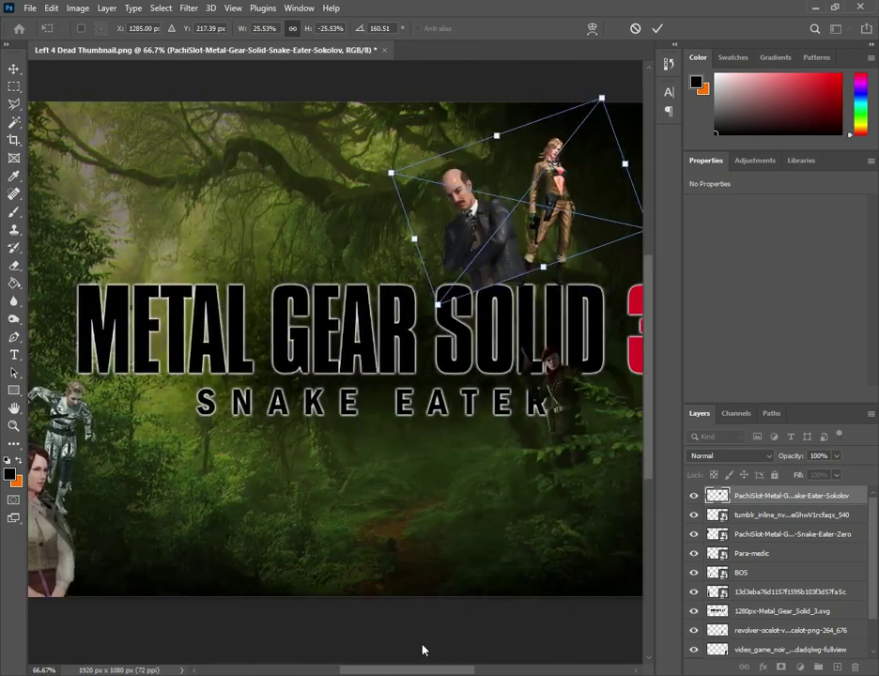
{"action": "left_click_drag", "start_coordinate": [792, 495], "coordinate": [792, 611]}
{"action": "mouse_move", "coordinate": [185, 271]}
{"action": "left_mouse_down"}
{"action": "mouse_move", "coordinate": [338, 287]}
{"action": "mouse_move", "coordinate": [250, 294]}
{"action": "left_mouse_up"}
{"action": "scroll", "coordinate": [251, 294], "scroll_direction": "right", "scroll_amount": 5}
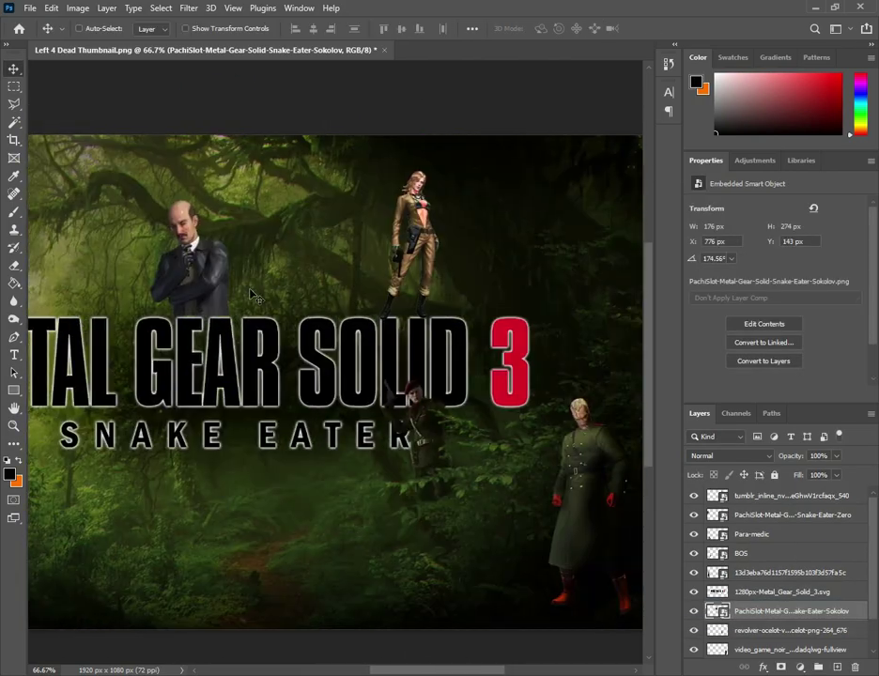
- Commit the webcam photo and start tracing the hat with the magnetic Freeform Pen
{"action": "key", "text": "Return"}
{"action": "key", "text": "ctrl+plus"}
{"action": "key", "text": "ctrl+plus"}
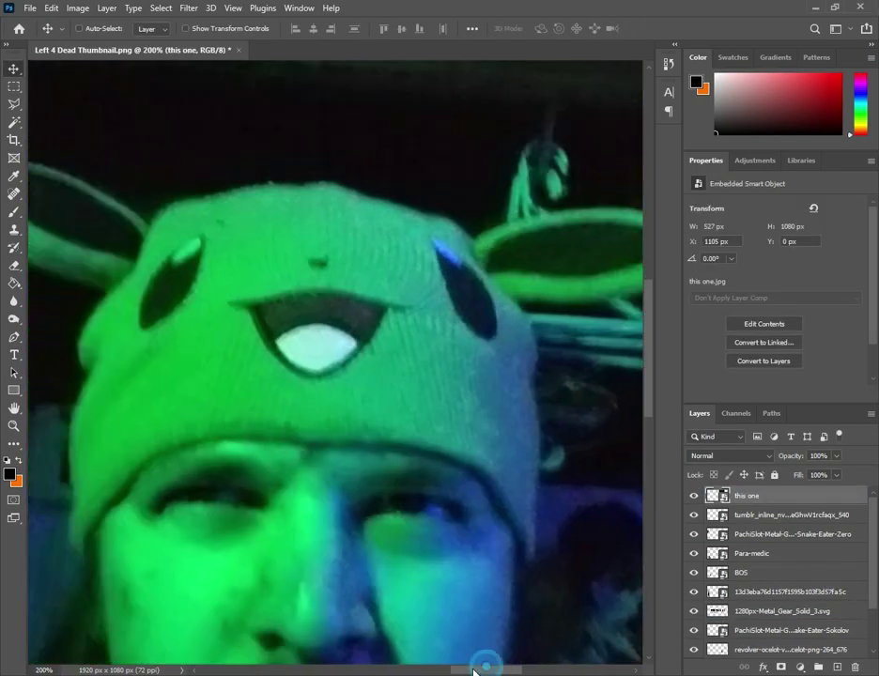
{"action": "key", "text": "p"}
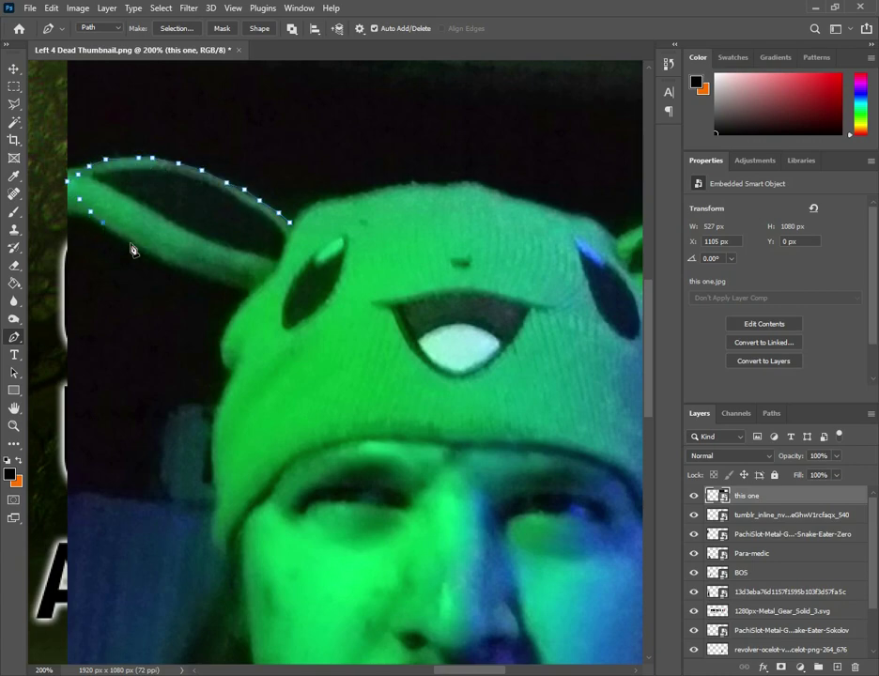
{"action": "scroll", "coordinate": [221, 367], "scroll_direction": "down", "scroll_amount": 3}
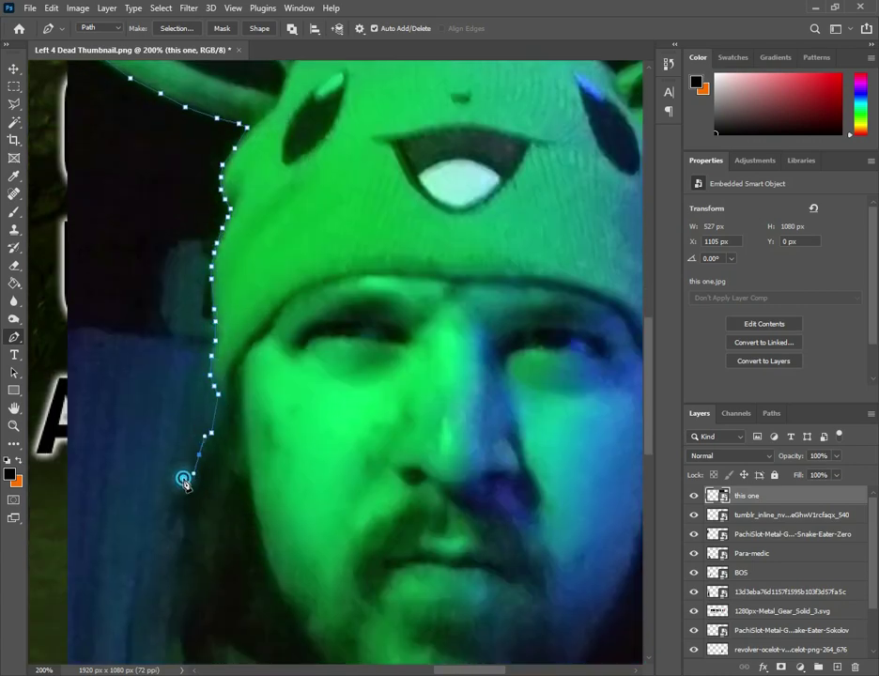
{"action": "scroll", "coordinate": [184, 481], "scroll_direction": "down", "scroll_amount": 3}
{"action": "scroll", "coordinate": [196, 447], "scroll_direction": "down", "scroll_amount": 2}
{"action": "scroll", "coordinate": [61, 440], "scroll_direction": "up", "scroll_amount": 5}
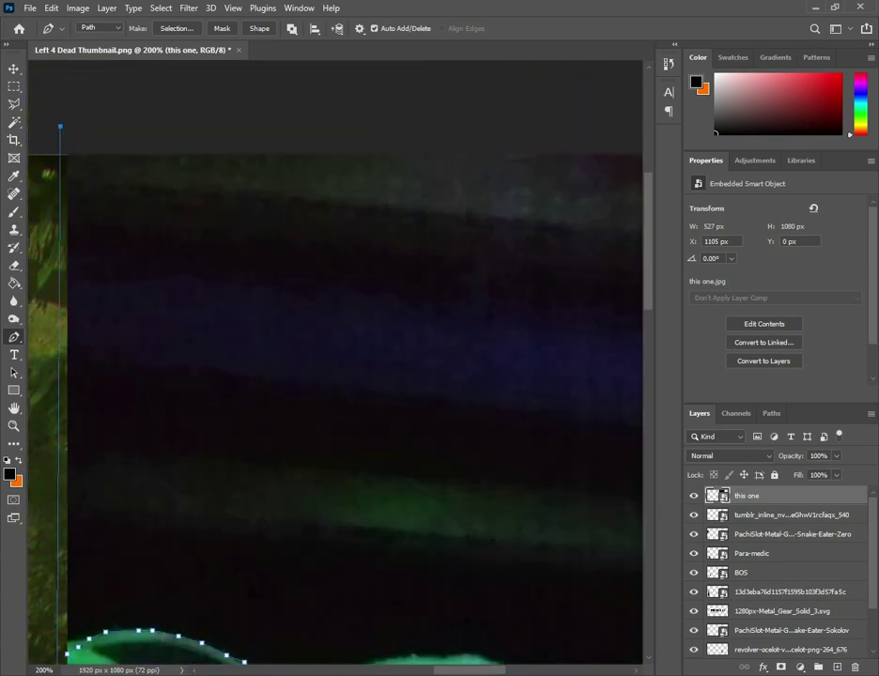
{"action": "scroll", "coordinate": [287, 340], "scroll_direction": "right", "scroll_amount": 5}
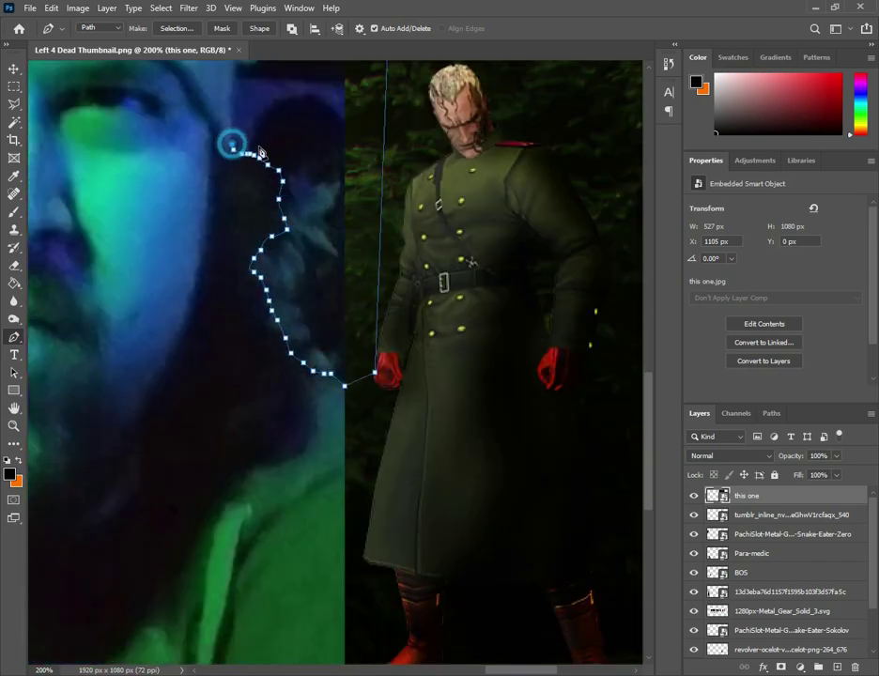
- Finish tracing around the head, close the outline, and open the path's options
{"action": "scroll", "coordinate": [236, 290], "scroll_direction": "up", "scroll_amount": 5}
{"action": "scroll", "coordinate": [238, 314], "scroll_direction": "up", "scroll_amount": 2}
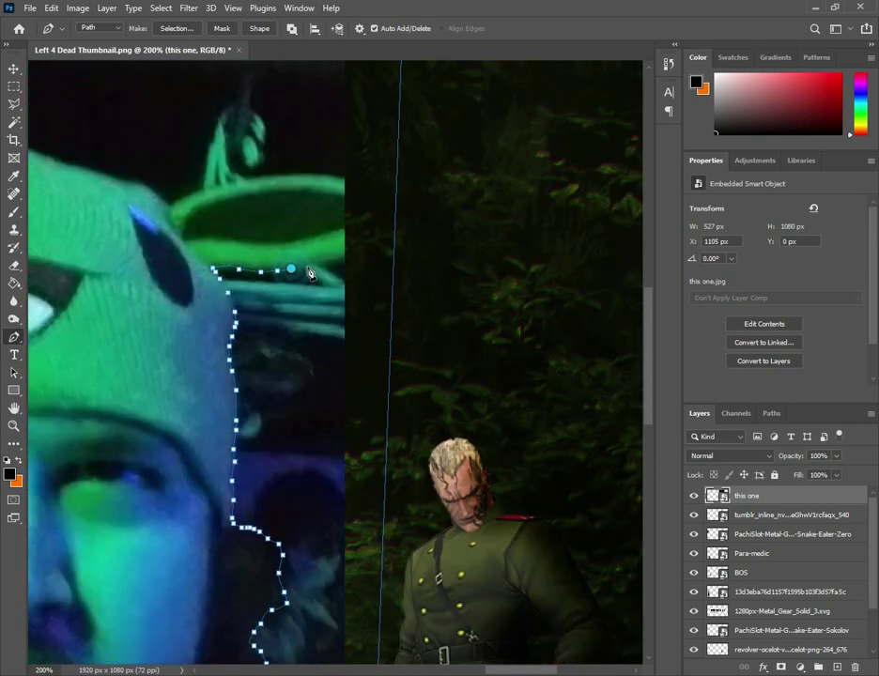
{"action": "scroll", "coordinate": [310, 272], "scroll_direction": "left", "scroll_amount": 2}
{"action": "scroll", "coordinate": [495, 185], "scroll_direction": "left", "scroll_amount": 3}
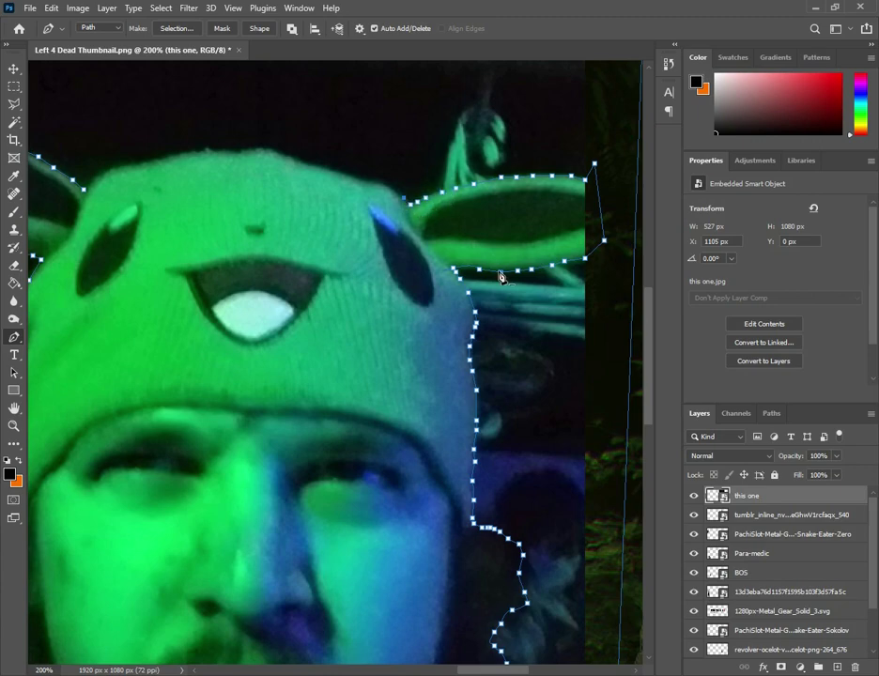
{"action": "scroll", "coordinate": [454, 190], "scroll_direction": "left", "scroll_amount": 2}
{"action": "scroll", "coordinate": [353, 208], "scroll_direction": "up", "scroll_amount": 1}
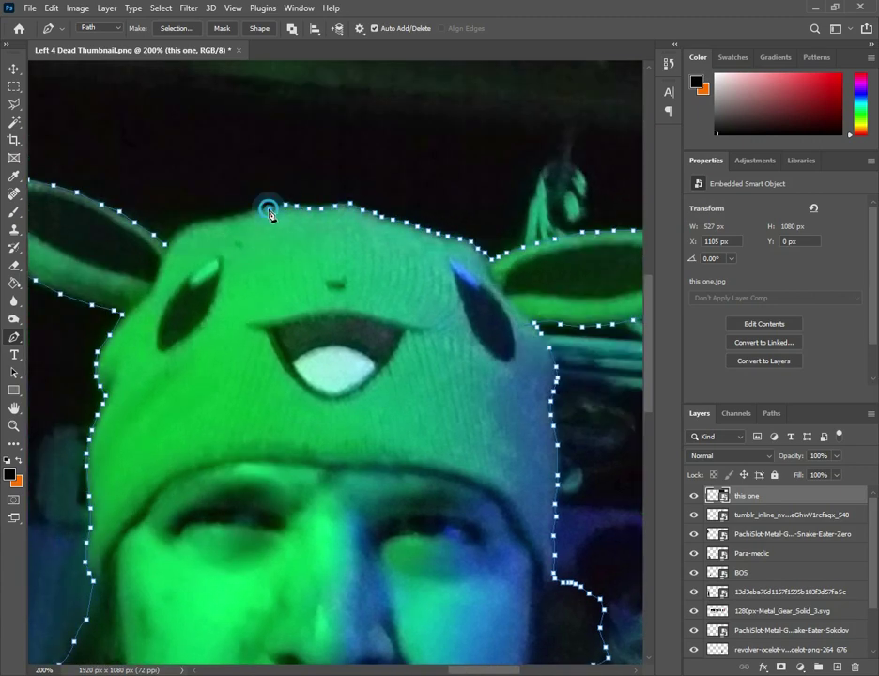
{"action": "left_click", "coordinate": [167, 241]}
{"action": "key", "text": "ctrl+minus"}
{"action": "key", "text": "ctrl+minus"}
{"action": "right_click", "coordinate": [349, 280]}
- Make a selection from the path and delete the background around the creator
{"action": "left_click", "coordinate": [402, 493]}
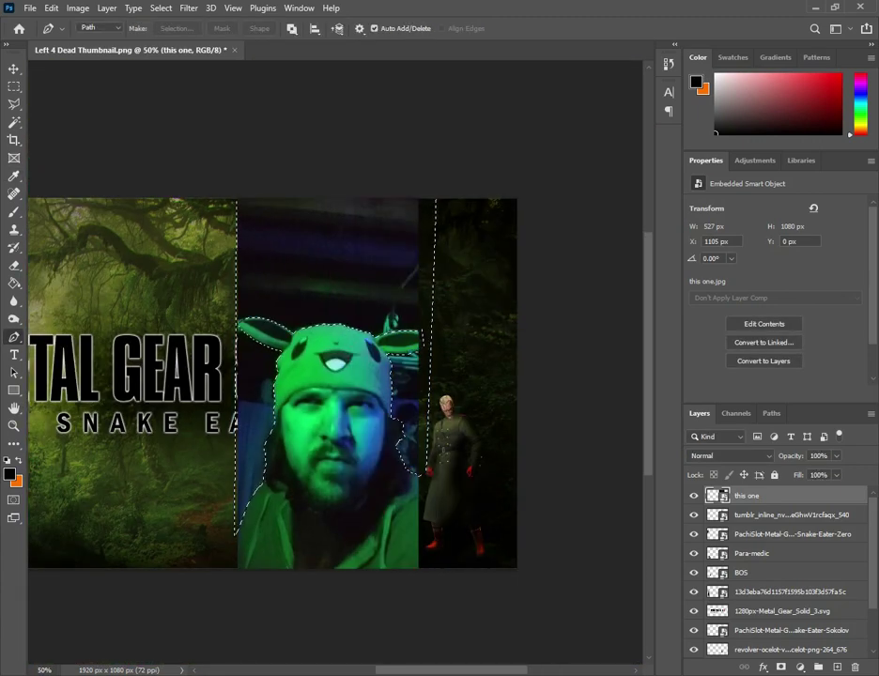
{"action": "key", "text": "Delete"}
{"action": "key", "text": "ctrl+d"}
{"action": "key", "text": "ctrl+plus"}
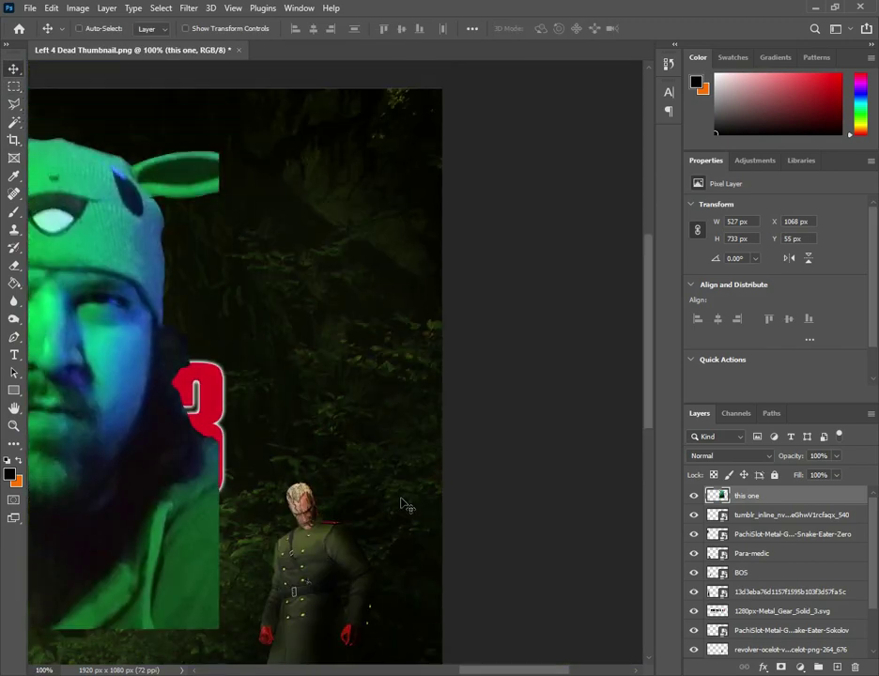
- Shrink the creator's photo to about 63%, tilt it, and confirm the eye-patch image
{"action": "right_click", "coordinate": [752, 495]}
{"action": "key", "text": "ctrl+t"}
{"action": "mouse_move", "coordinate": [471, 179]}
{"action": "left_mouse_down"}
{"action": "mouse_move", "coordinate": [384, 243]}
{"action": "mouse_move", "coordinate": [357, 215]}
{"action": "left_mouse_up"}
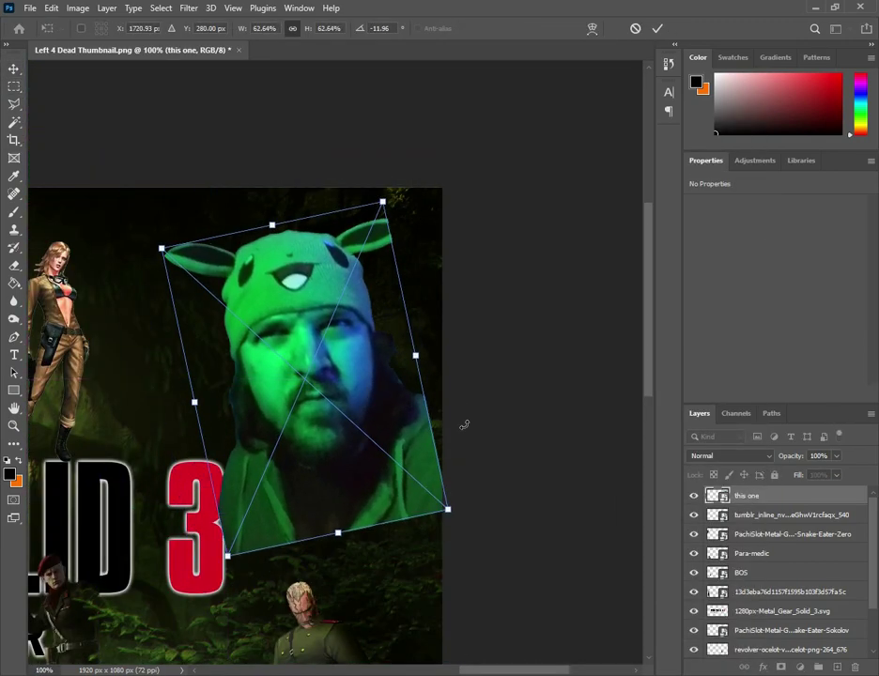
{"action": "key", "text": "Return"}
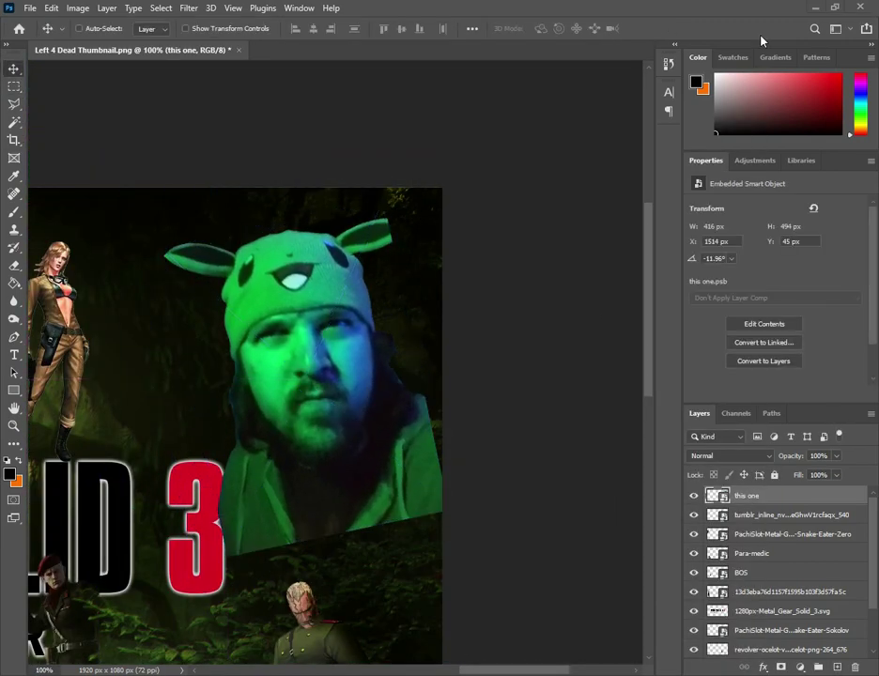
{"action": "key", "text": "Return"}
{"action": "right_click", "coordinate": [756, 495]}
- Rasterize the eye-patch layer and delete its white background with the Magic Wand
{"action": "left_click", "coordinate": [646, 337]}
{"action": "key", "text": "w"}
{"action": "left_click", "coordinate": [320, 344]}
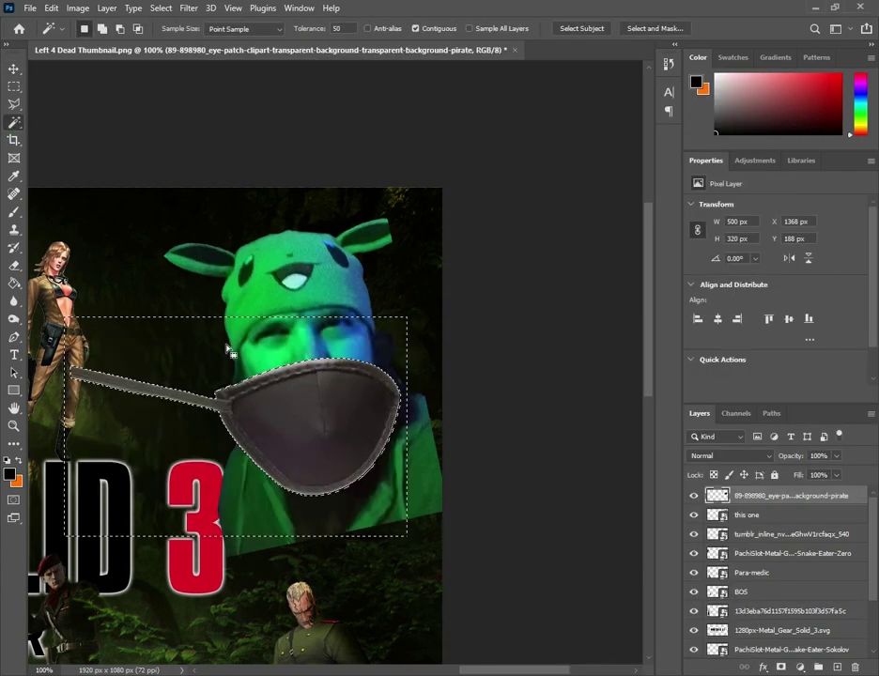
{"action": "key", "text": "Delete"}
{"action": "key", "text": "ctrl+d"}
{"action": "left_click", "coordinate": [77, 7]}
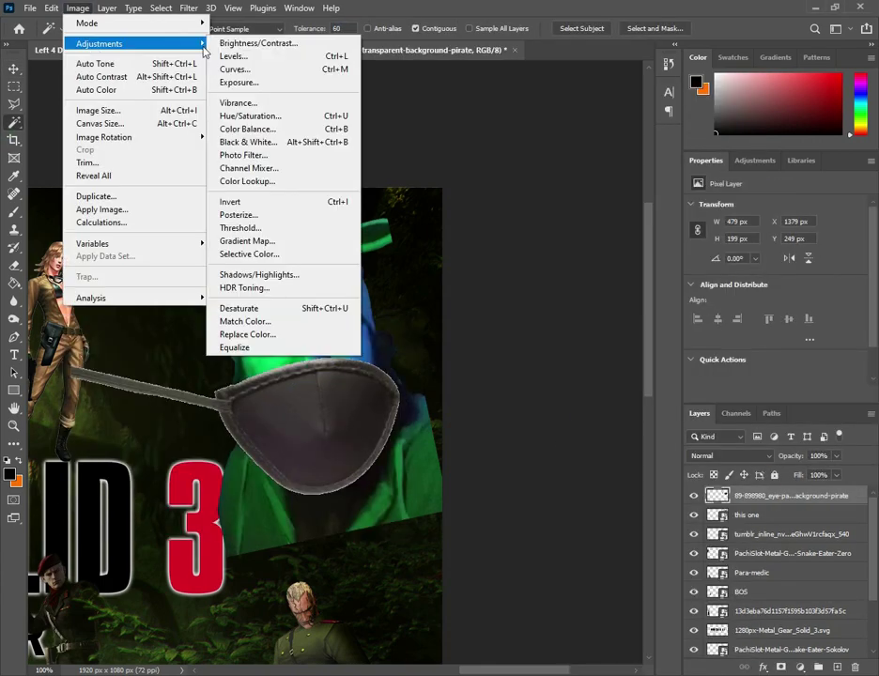
{"action": "key", "text": "Escape"}
{"action": "key", "text": "i"}
- Move, shrink and rotate the eye patch to sit over the creator's eye
{"action": "key", "text": "ctrl+t"}
{"action": "key", "text": "Return"}
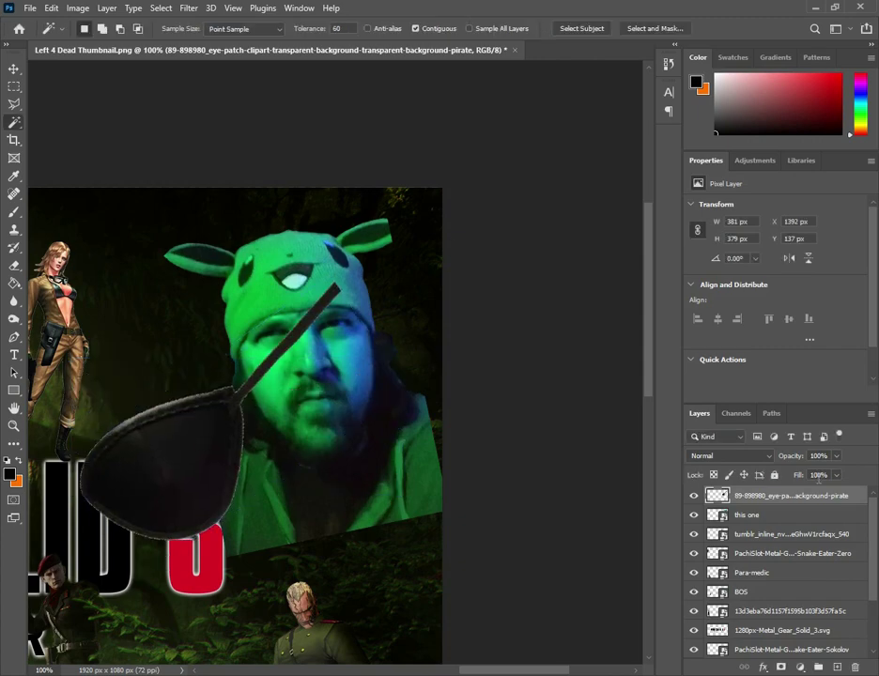
{"action": "key", "text": "v"}
{"action": "left_click_drag", "start_coordinate": [335, 455], "coordinate": [410, 341]}
{"action": "key", "text": "ctrl+t"}
{"action": "left_click_drag", "start_coordinate": [436, 423], "coordinate": [310, 314]}
{"action": "key", "text": "ctrl+plus"}
{"action": "key", "text": "ctrl+plus"}
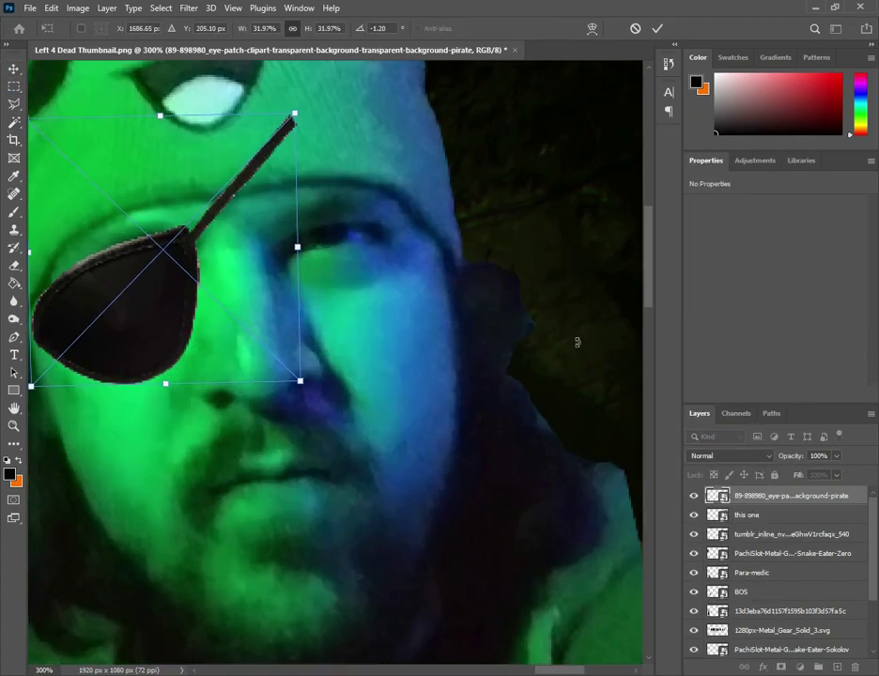
{"action": "left_click_drag", "start_coordinate": [310, 108], "coordinate": [324, 150]}
{"action": "key", "text": "Return"}
- Rasterize the fitted patch and smudge its strap to blend into the face
{"action": "left_click", "coordinate": [13, 266]}
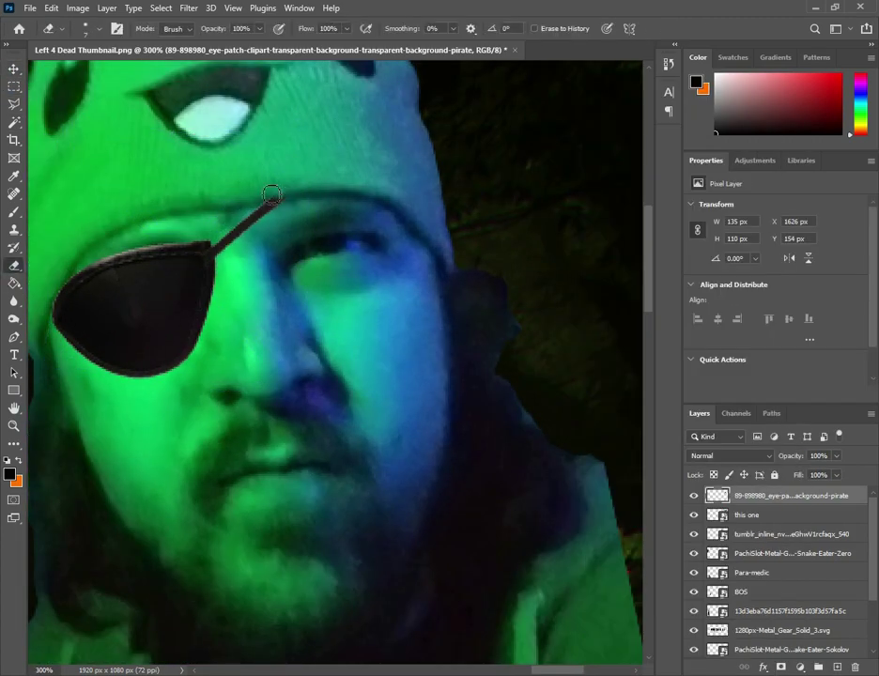
{"action": "left_click", "coordinate": [13, 301]}
{"action": "left_click", "coordinate": [77, 8]}
{"action": "key", "text": "Escape"}
{"action": "left_click", "coordinate": [13, 176]}
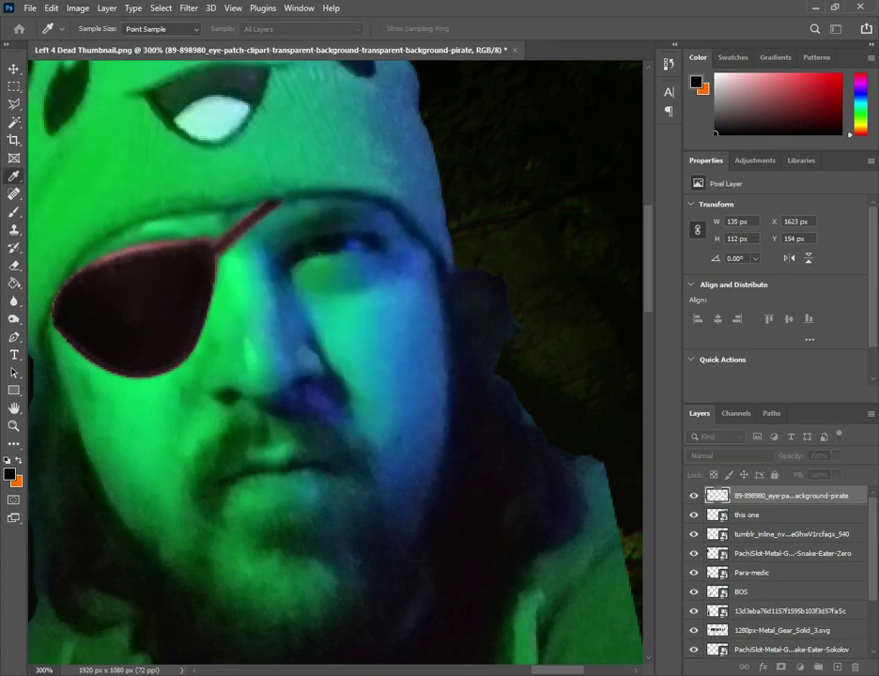
{"action": "key", "text": "o"}
- Rasterize the creator's webcam photo layer
{"action": "right_click", "coordinate": [747, 514]}
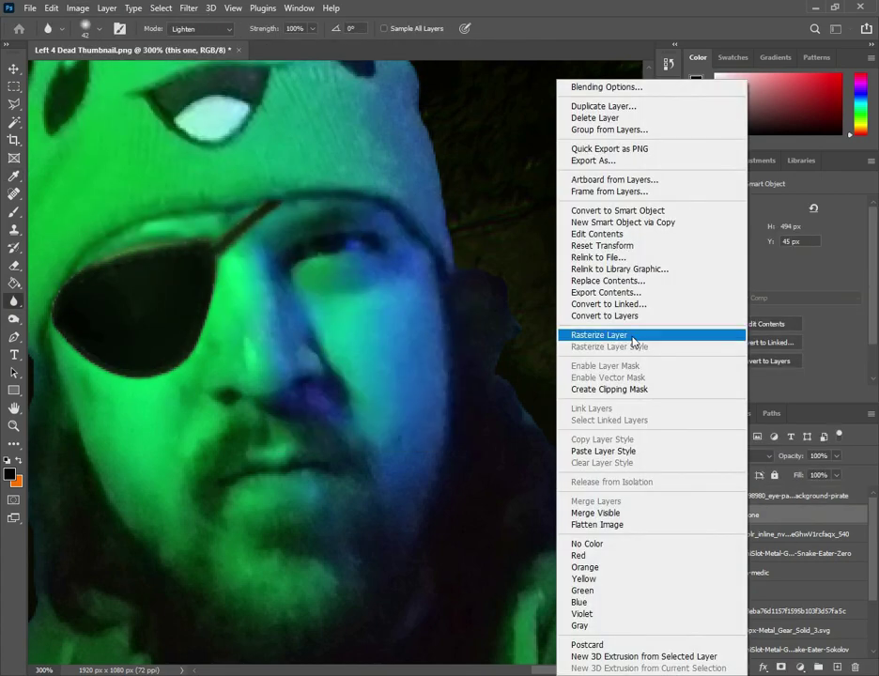
{"action": "left_click", "coordinate": [582, 333]}
{"action": "right_click", "coordinate": [250, 226]}
{"action": "key", "text": "Escape"}
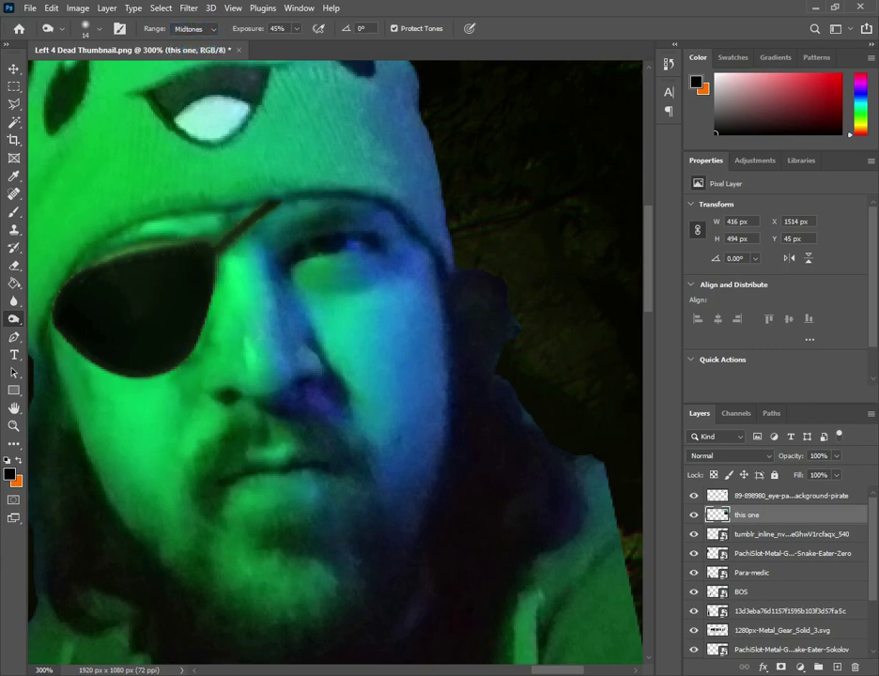
- Darken the green-tinted, eye-patched face layer
{"action": "scroll", "coordinate": [335, 366], "scroll_direction": "left", "scroll_amount": 3}
{"action": "left_click", "coordinate": [747, 495]}
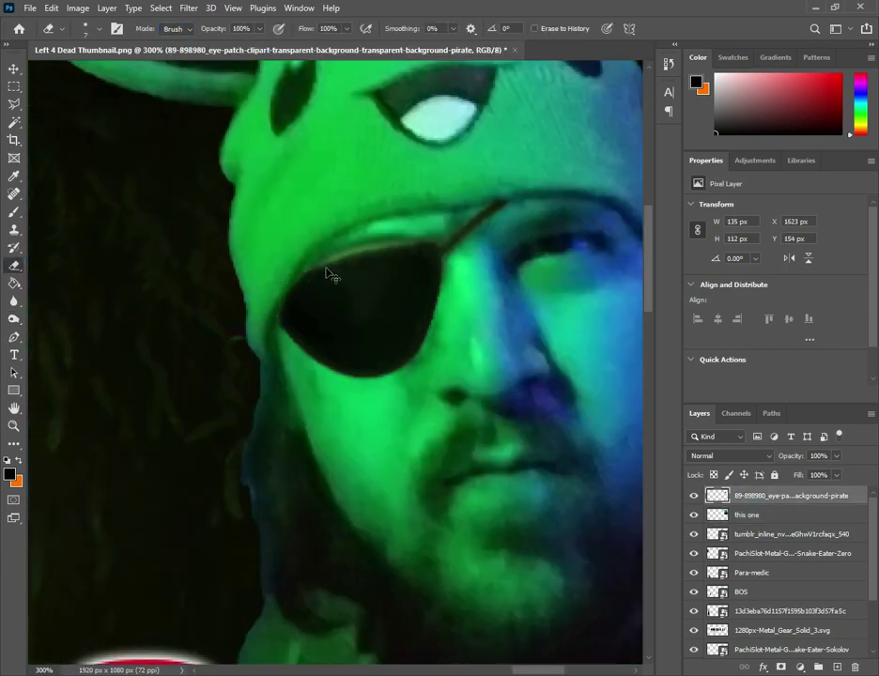
{"action": "scroll", "coordinate": [327, 273], "scroll_direction": "down", "scroll_amount": 3}
{"action": "right_click", "coordinate": [747, 515]}
{"action": "left_click", "coordinate": [77, 8]}
{"action": "key", "text": "Escape"}
{"action": "key", "text": "i"}
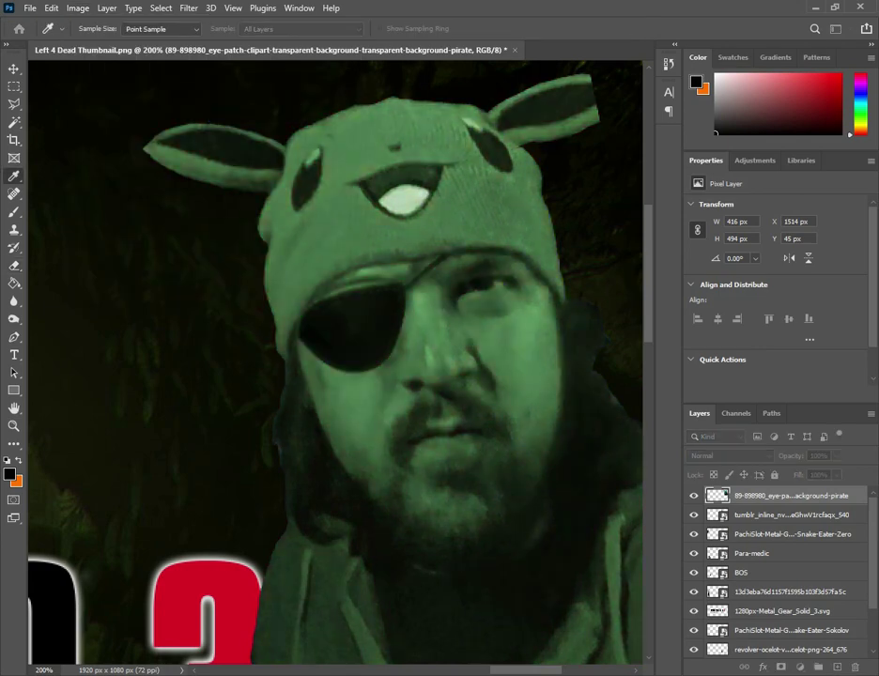
{"action": "key", "text": "ctrl+z"}
- Duplicate the face layer and erase the copy's hard edges with a large soft eraser
{"action": "key", "text": "e"}
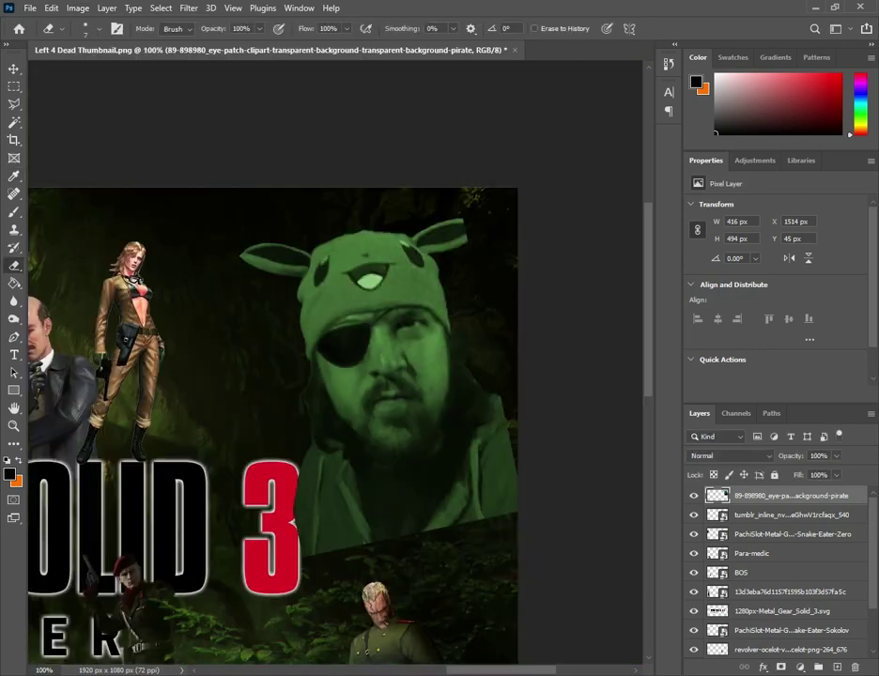
{"action": "scroll", "coordinate": [441, 314], "scroll_direction": "right", "scroll_amount": 2}
{"action": "left_click_drag", "start_coordinate": [789, 495], "coordinate": [837, 666]}
{"action": "left_click", "coordinate": [83, 8]}
{"action": "key", "text": "Escape"}
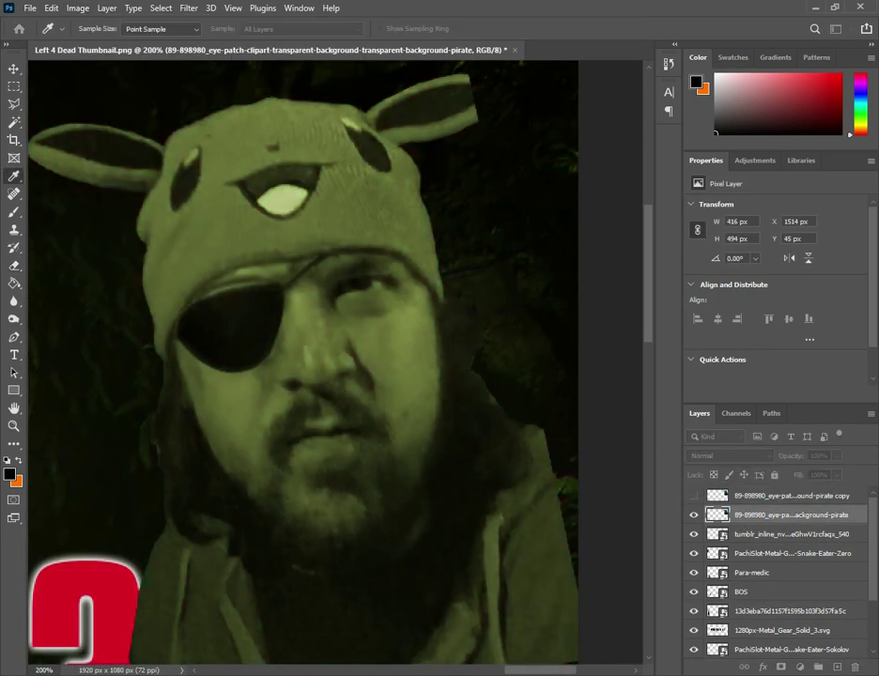
{"action": "right_click", "coordinate": [408, 418]}
{"action": "left_click_drag", "start_coordinate": [404, 338], "coordinate": [364, 398]}
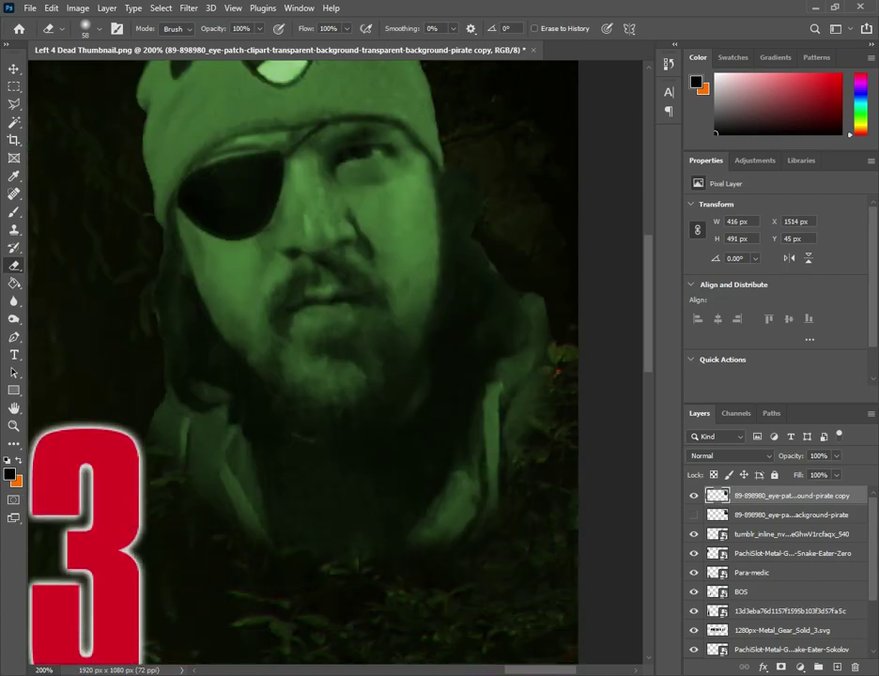
- Hide the original face layer and lower the copy's opacity to 67%
{"action": "left_click", "coordinate": [694, 515]}
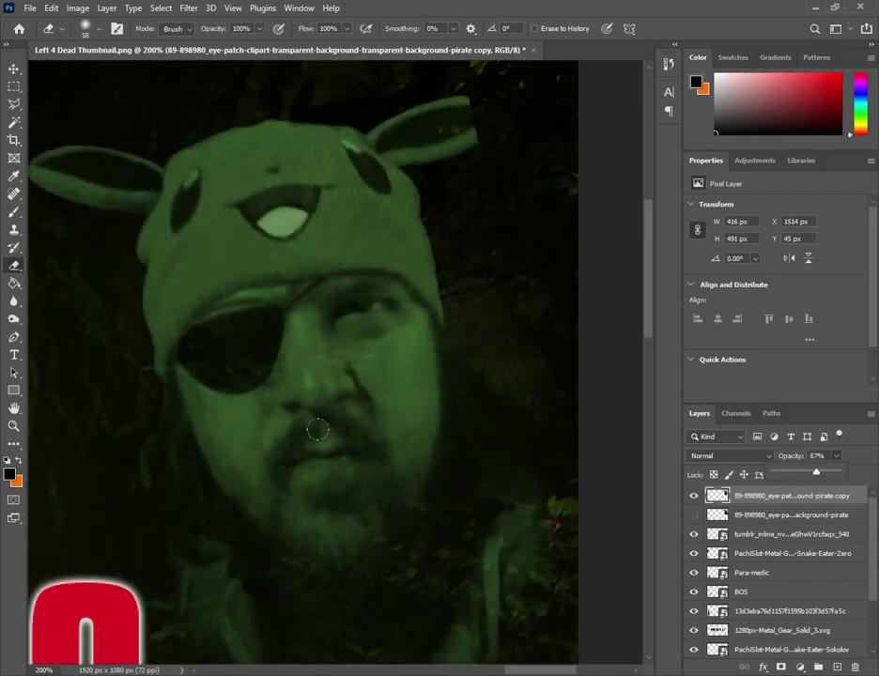
{"action": "key", "text": "v"}
{"action": "key", "text": "ctrl+minus"}
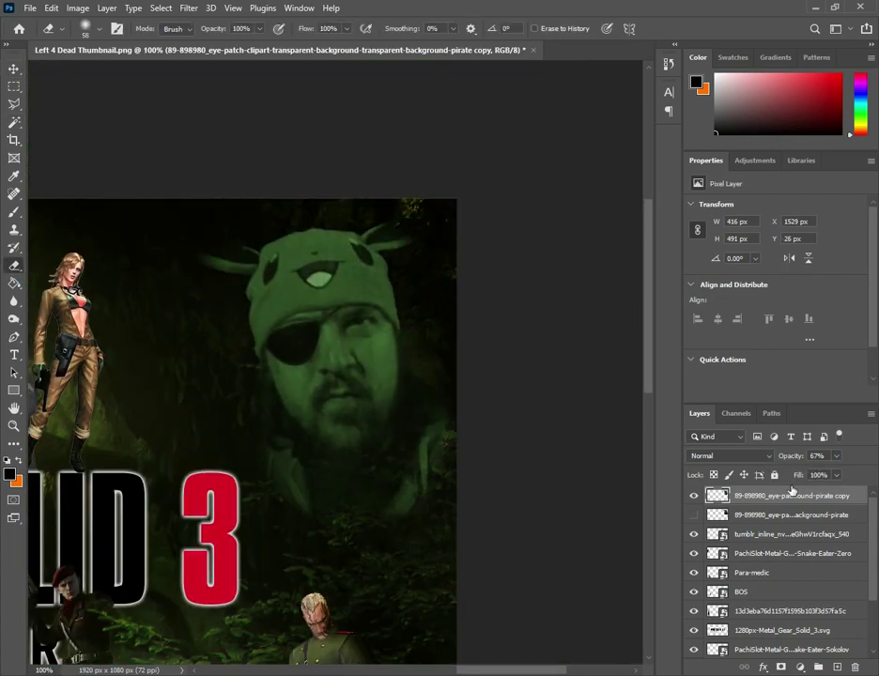
{"action": "key", "text": "o"}
{"action": "right_click", "coordinate": [406, 254]}
{"action": "left_click", "coordinate": [290, 254]}
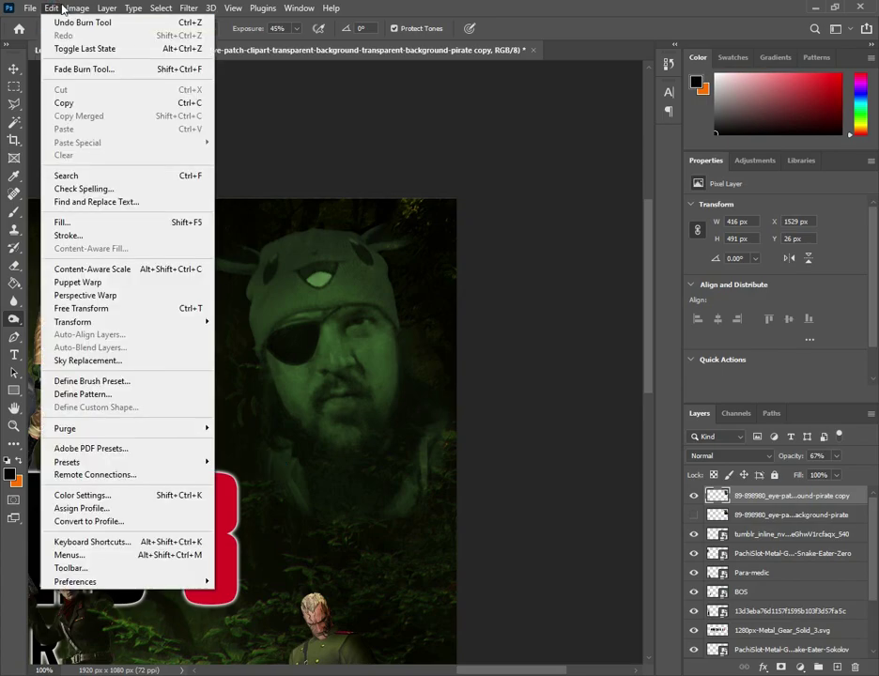
{"action": "key", "text": "ctrl+minus"}
{"action": "key", "text": "ctrl+minus"}
- Make the face copy a smart object and delete the hidden original face layer
{"action": "key", "text": "ctrl+z"}
{"action": "key", "text": "ctrl+z"}
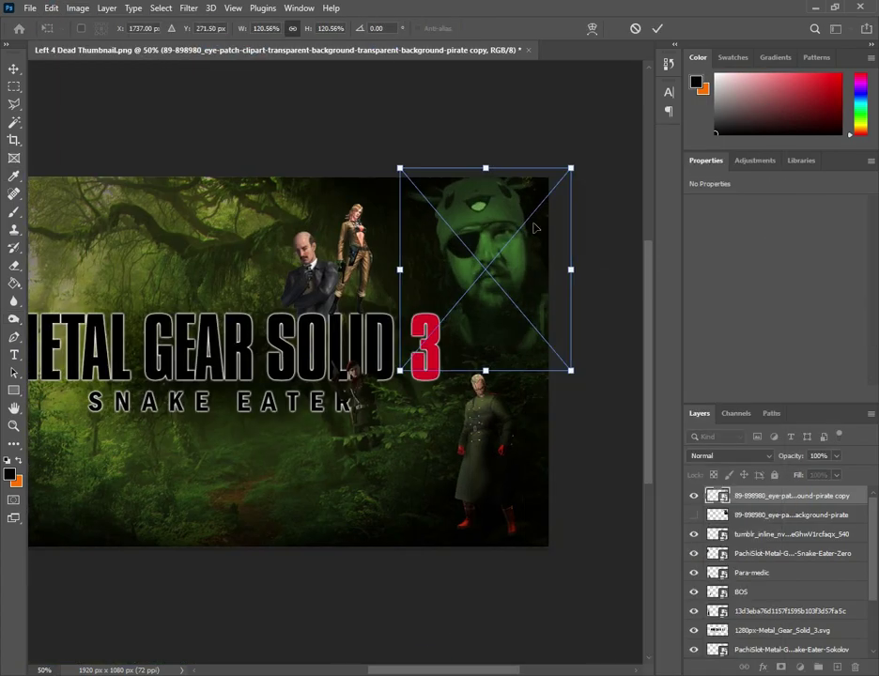
{"action": "scroll", "coordinate": [483, 319], "scroll_direction": "left", "scroll_amount": 5}
{"action": "key", "text": "ctrl+plus"}
{"action": "key", "text": "ctrl+plus"}
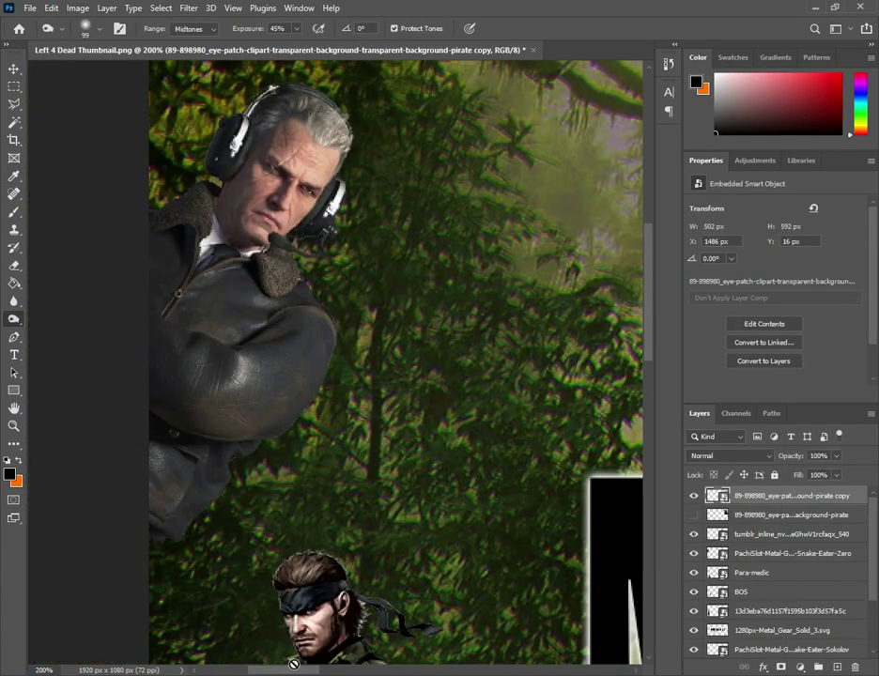
{"action": "key", "text": "ctrl+0"}
{"action": "key", "text": "Delete"}
- Rasterize the PachiSlot Snake Eater Zero character layer
{"action": "key", "text": "ctrl+1"}
{"action": "scroll", "coordinate": [404, 357], "scroll_direction": "left", "scroll_amount": 5}
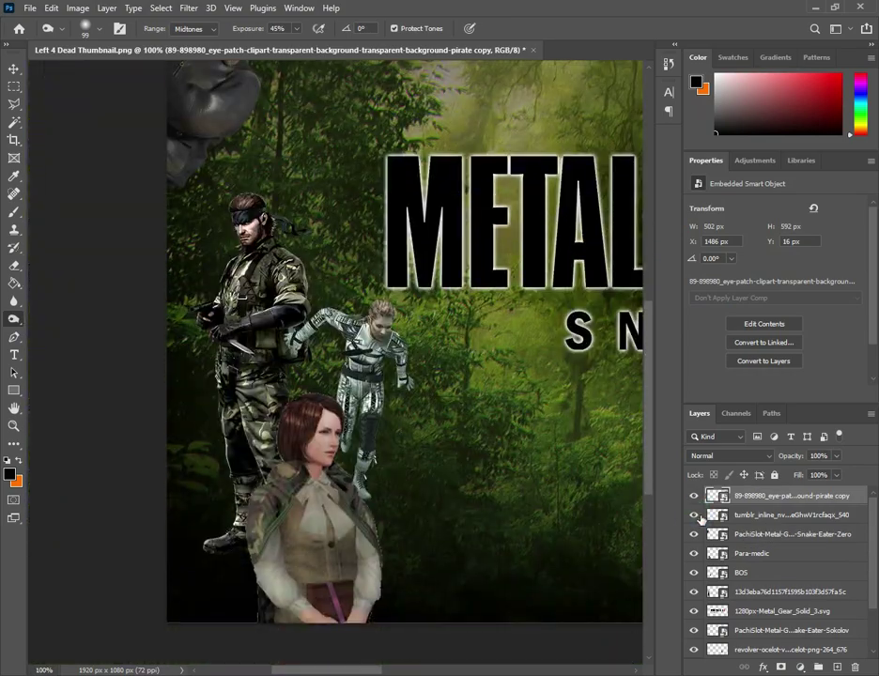
{"action": "left_click", "coordinate": [780, 534]}
{"action": "right_click", "coordinate": [765, 533]}
{"action": "left_click", "coordinate": [591, 333]}
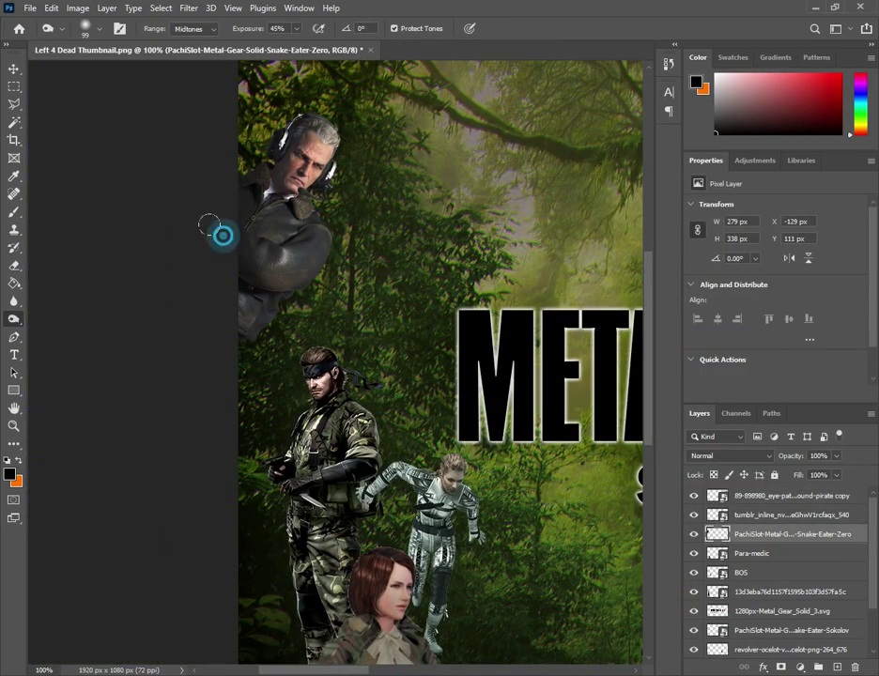
{"action": "scroll", "coordinate": [289, 418], "scroll_direction": "down", "scroll_amount": 5}
{"action": "right_click", "coordinate": [752, 553]}
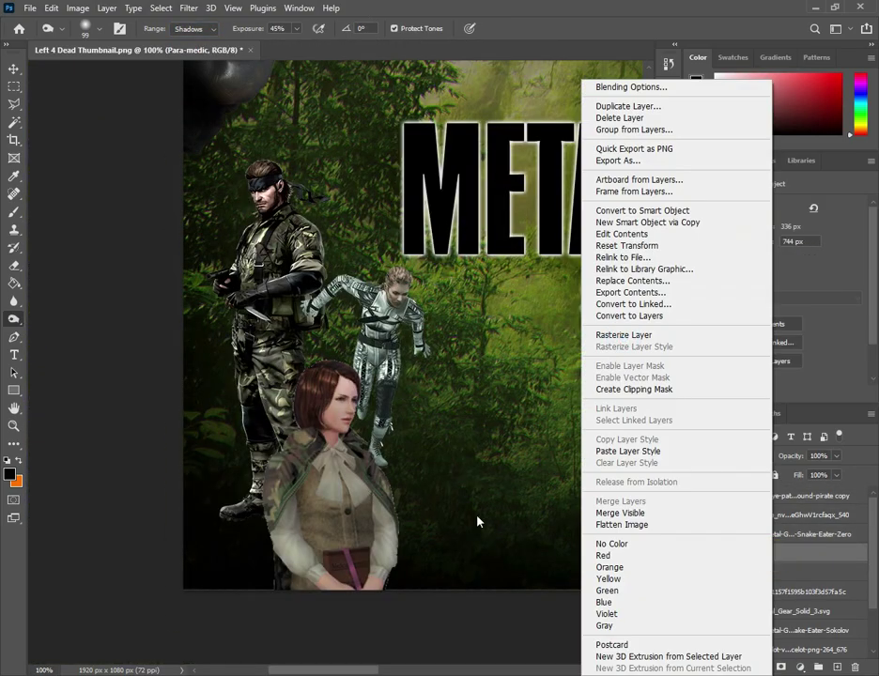
{"action": "key", "text": "Escape"}
- Rasterize the BOS layer for retouching
{"action": "right_click", "coordinate": [798, 557]}
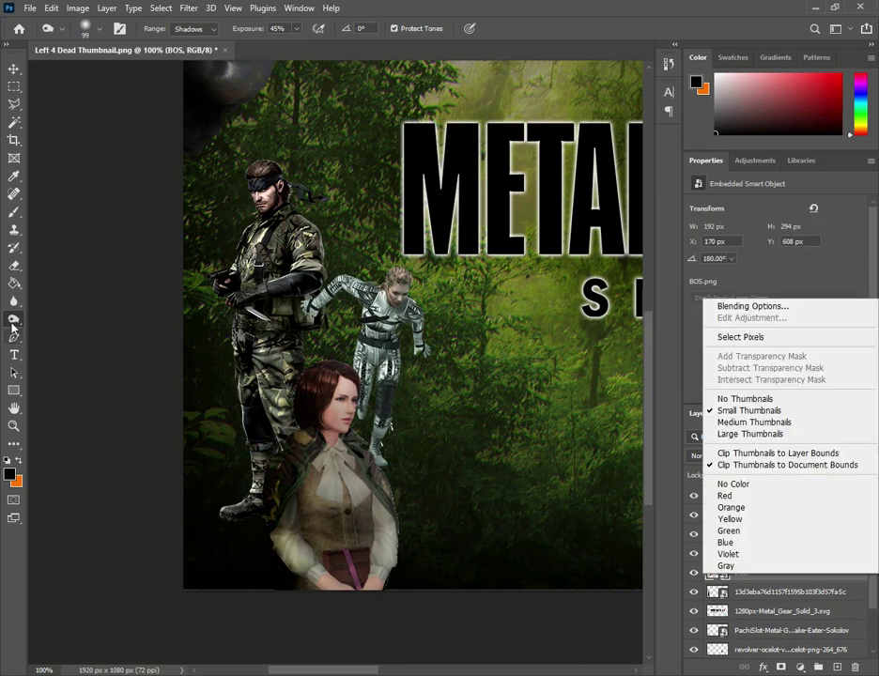
{"action": "left_click", "coordinate": [14, 301]}
{"action": "scroll", "coordinate": [81, 405], "scroll_direction": "down", "scroll_amount": 1}
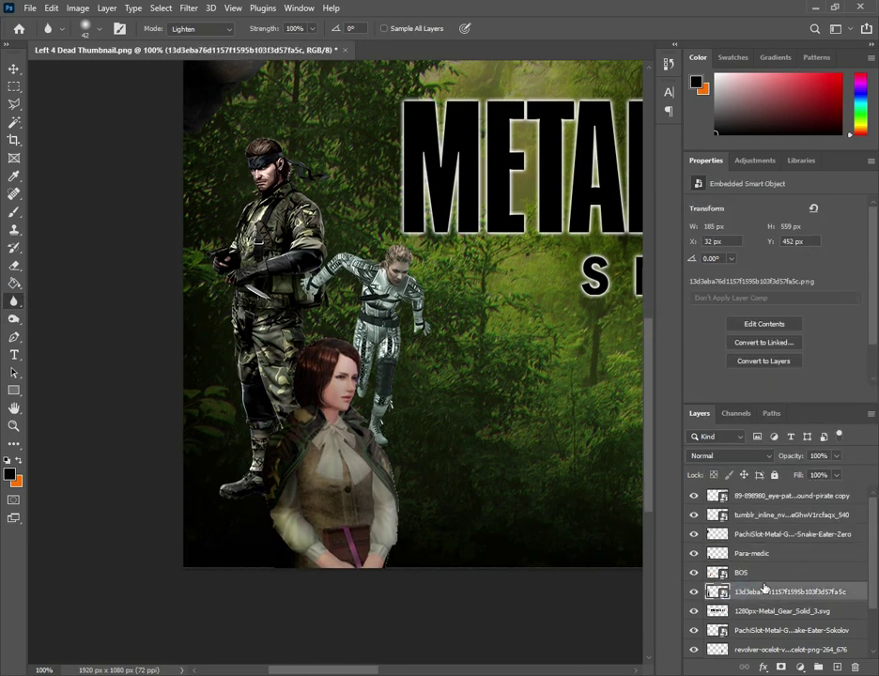
{"action": "key", "text": "o"}
{"action": "right_click", "coordinate": [737, 572]}
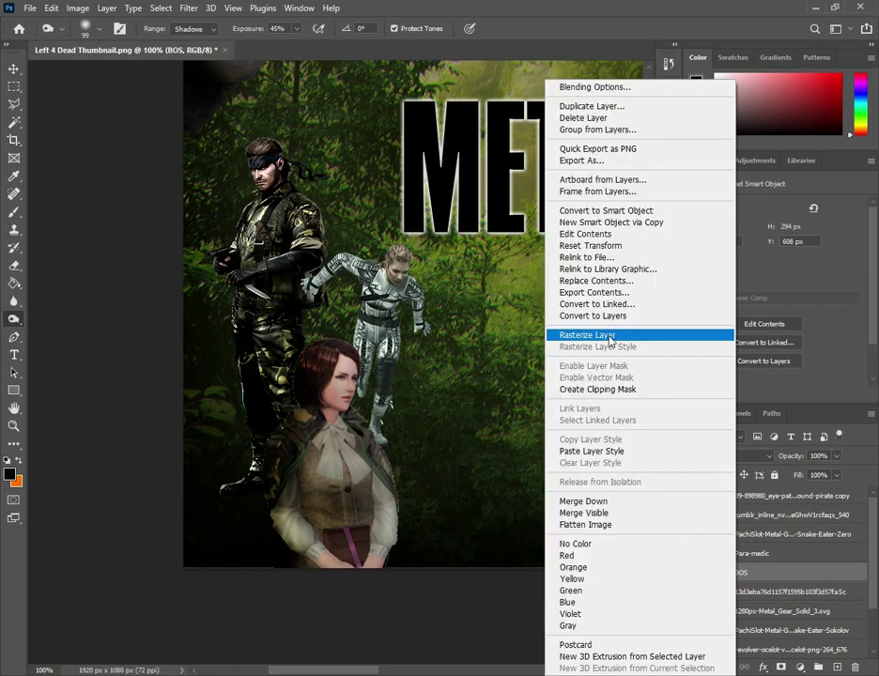
{"action": "left_click", "coordinate": [195, 29]}
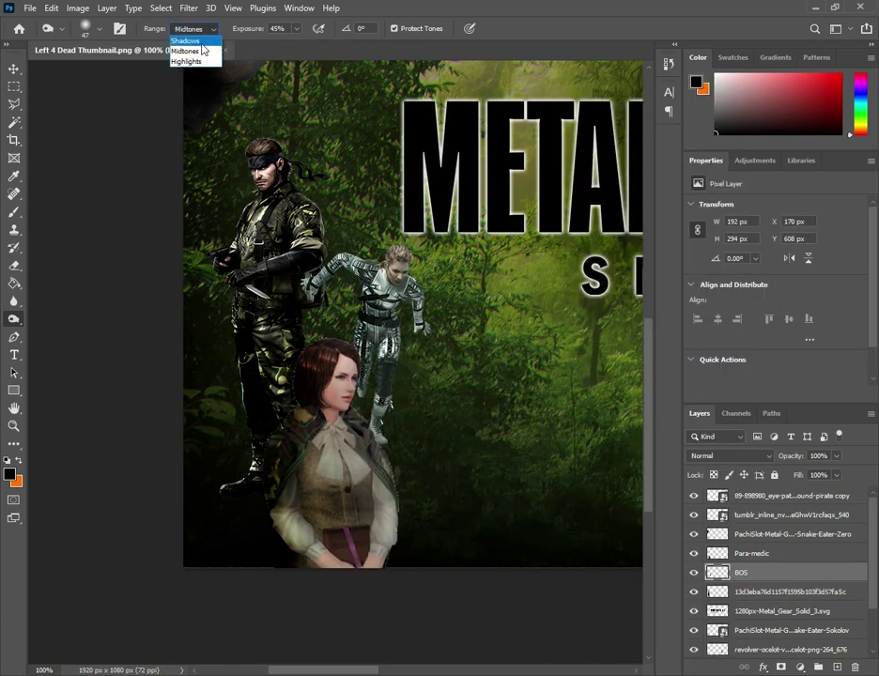
- Burn The Boss darker with a smaller brush to match the jungle
{"action": "scroll", "coordinate": [420, 402], "scroll_direction": "up", "scroll_amount": 3}
{"action": "scroll", "coordinate": [491, 413], "scroll_direction": "down", "scroll_amount": 3}
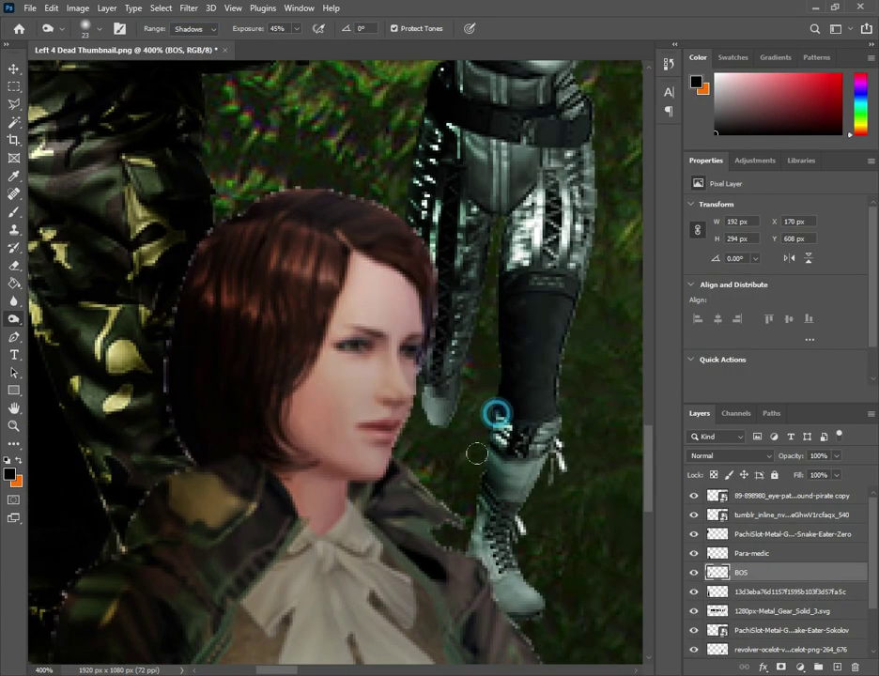
{"action": "scroll", "coordinate": [372, 155], "scroll_direction": "up", "scroll_amount": 3}
{"action": "right_click", "coordinate": [563, 214]}
{"action": "key", "text": "alt+shift+m"}
{"action": "scroll", "coordinate": [604, 330], "scroll_direction": "up", "scroll_amount": 3}
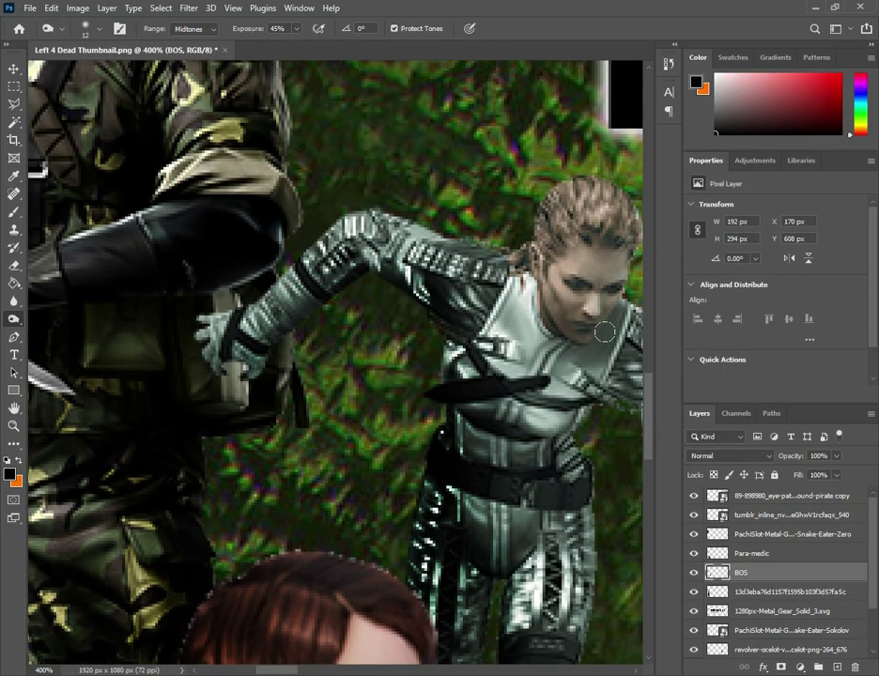
{"action": "scroll", "coordinate": [232, 376], "scroll_direction": "down", "scroll_amount": 4}
{"action": "scroll", "coordinate": [232, 376], "scroll_direction": "down", "scroll_amount": 5}
- Soften the Para-medic's edges with the eraser, adjusting its size as needed
{"action": "left_click", "coordinate": [751, 553]}
{"action": "key", "text": "ctrl+1"}
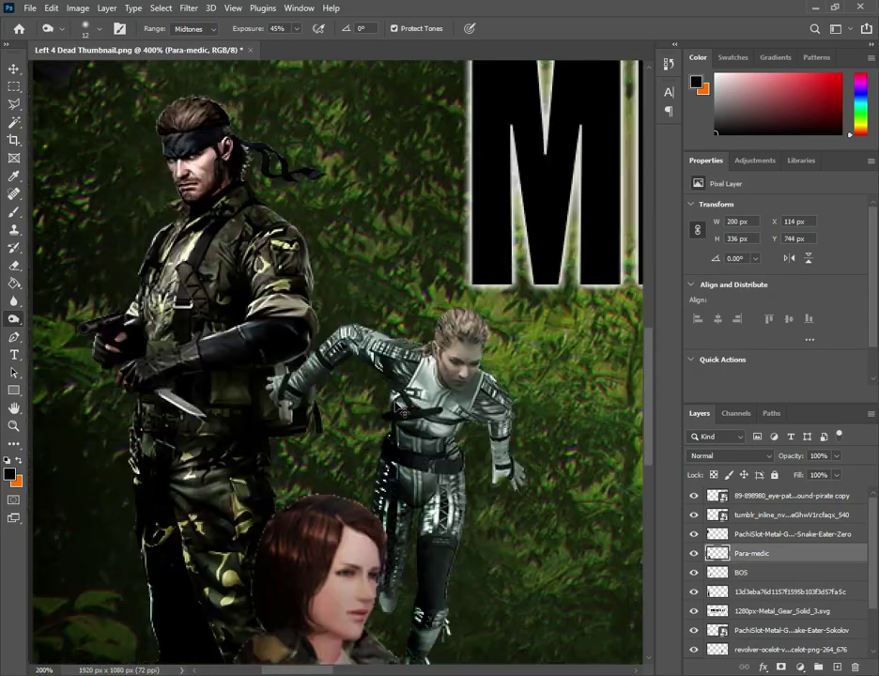
{"action": "scroll", "coordinate": [510, 500], "scroll_direction": "up", "scroll_amount": 3}
{"action": "key", "text": "e"}
{"action": "scroll", "coordinate": [510, 500], "scroll_direction": "down", "scroll_amount": 3}
{"action": "right_click", "coordinate": [550, 427]}
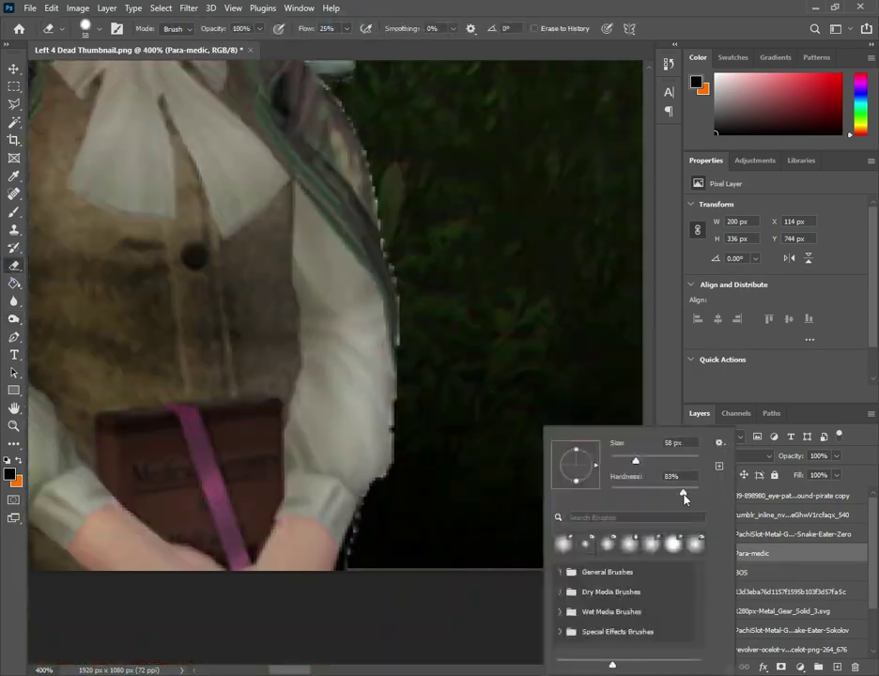
{"action": "key", "text": "Escape"}
{"action": "scroll", "coordinate": [399, 350], "scroll_direction": "up", "scroll_amount": 2}
{"action": "scroll", "coordinate": [386, 277], "scroll_direction": "up", "scroll_amount": 5}
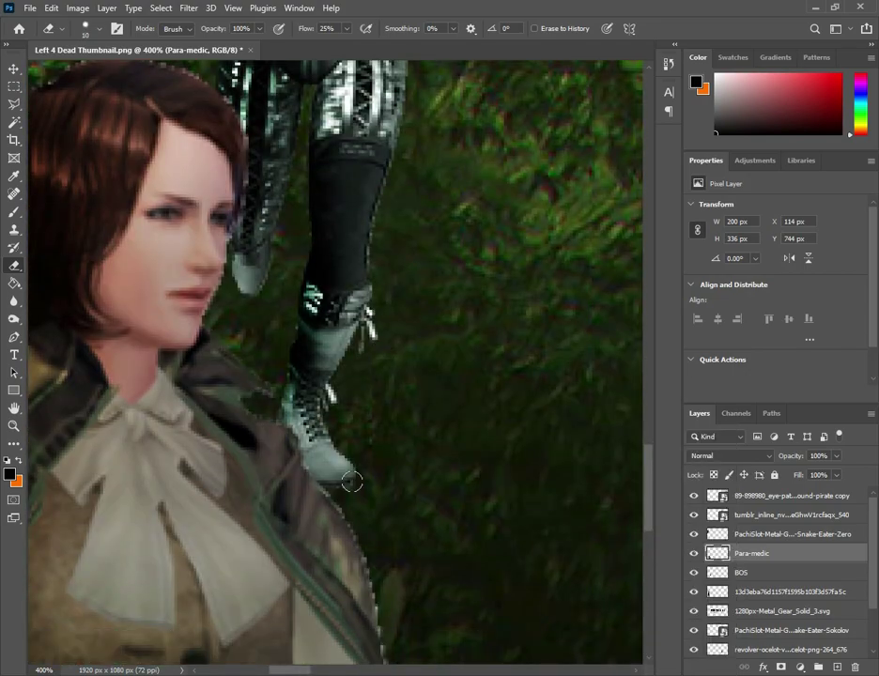
{"action": "scroll", "coordinate": [352, 482], "scroll_direction": "down", "scroll_amount": 4}
{"action": "scroll", "coordinate": [373, 564], "scroll_direction": "up", "scroll_amount": 3}
{"action": "key", "text": "bracketright"}
{"action": "key", "text": "bracketright"}
{"action": "key", "text": "bracketright"}
{"action": "key", "text": "alt+bracketleft"}
{"action": "key", "text": "alt+bracketleft"}
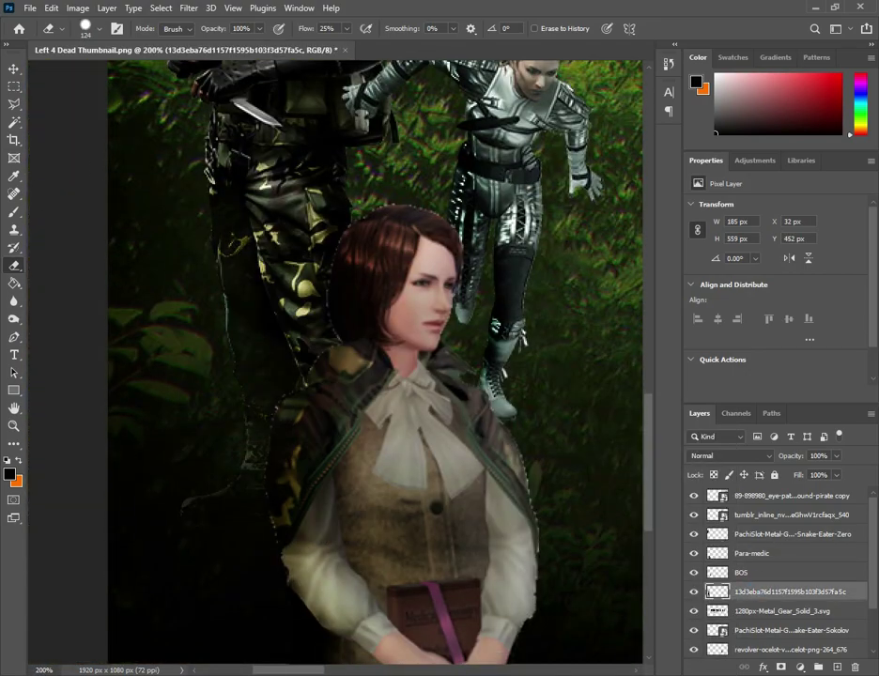
{"action": "scroll", "coordinate": [487, 634], "scroll_direction": "down", "scroll_amount": 3}
{"action": "key", "text": "g"}
{"action": "key", "text": "alt+comma"}
{"action": "scroll", "coordinate": [500, 268], "scroll_direction": "up", "scroll_amount": 2}
- Apply Hue/Saturation to the jumpsuit woman's layer and rasterize it
{"action": "scroll", "coordinate": [501, 268], "scroll_direction": "up", "scroll_amount": 2}
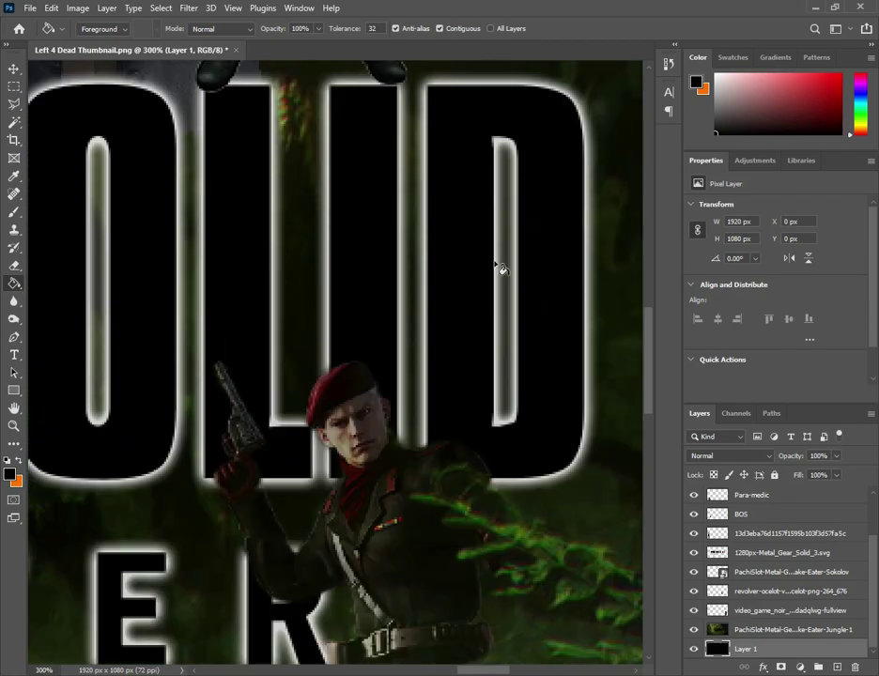
{"action": "left_click", "coordinate": [689, 501]}
{"action": "left_click", "coordinate": [78, 7]}
{"action": "key", "text": "ctrl+u"}
{"action": "left_click", "coordinate": [838, 173]}
{"action": "left_click", "coordinate": [616, 335]}
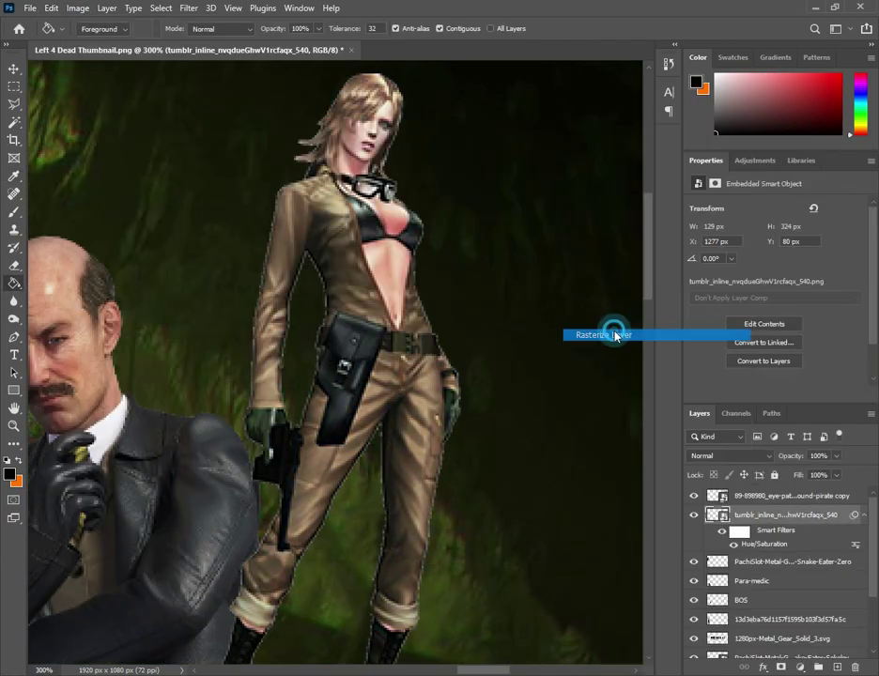
- Burn the woman's shadows darker with the Burn range set to Shadows
{"action": "scroll", "coordinate": [634, 526], "scroll_direction": "down", "scroll_amount": 2}
{"action": "scroll", "coordinate": [472, 305], "scroll_direction": "down", "scroll_amount": 2}
{"action": "key", "text": "v"}
{"action": "scroll", "coordinate": [472, 304], "scroll_direction": "up", "scroll_amount": 3}
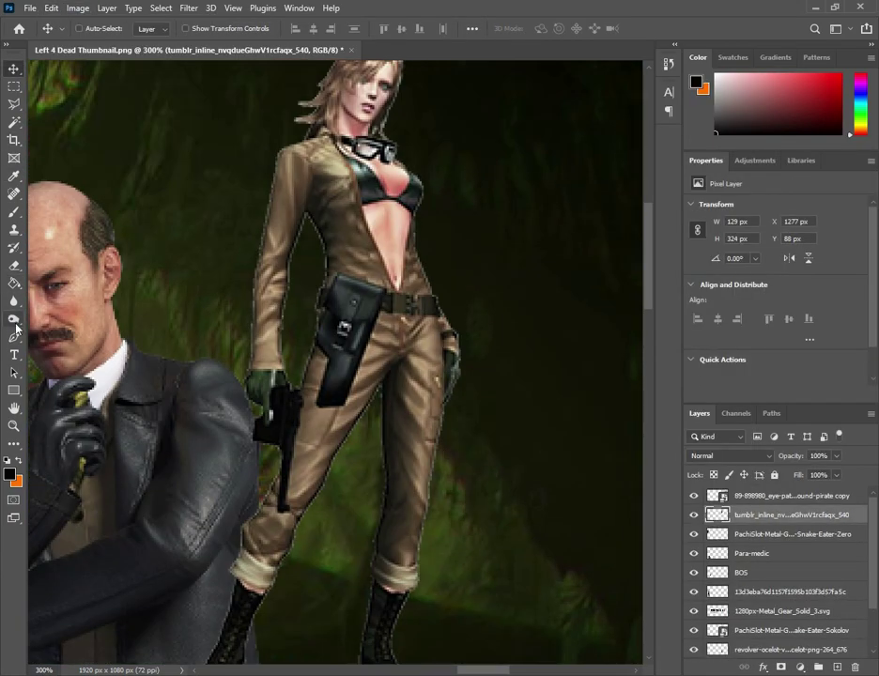
{"action": "left_click", "coordinate": [186, 40]}
{"action": "scroll", "coordinate": [378, 472], "scroll_direction": "down", "scroll_amount": 2}
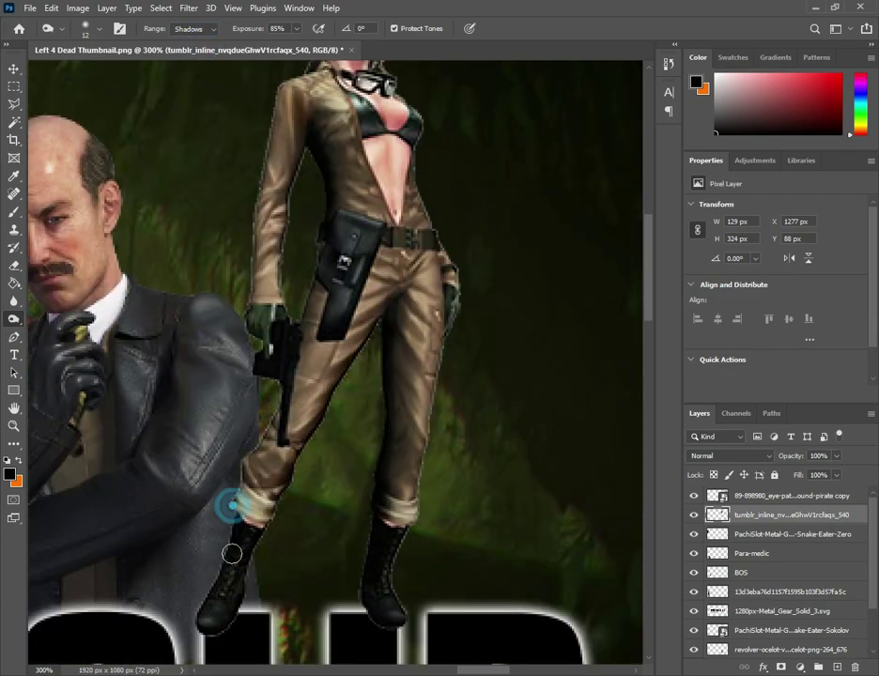
{"action": "scroll", "coordinate": [232, 554], "scroll_direction": "up", "scroll_amount": 3}
{"action": "left_click", "coordinate": [742, 495]}
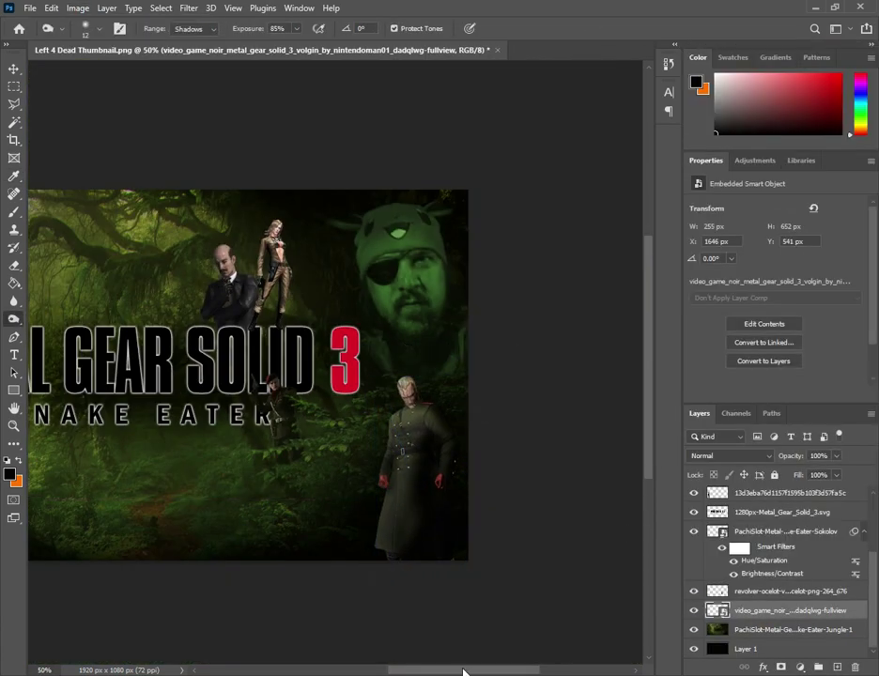
- Drag the ThemePlayZ Logo file into the thumbnail over the MGS3 title
{"action": "left_click_drag", "start_coordinate": [463, 671], "coordinate": [415, 671]}
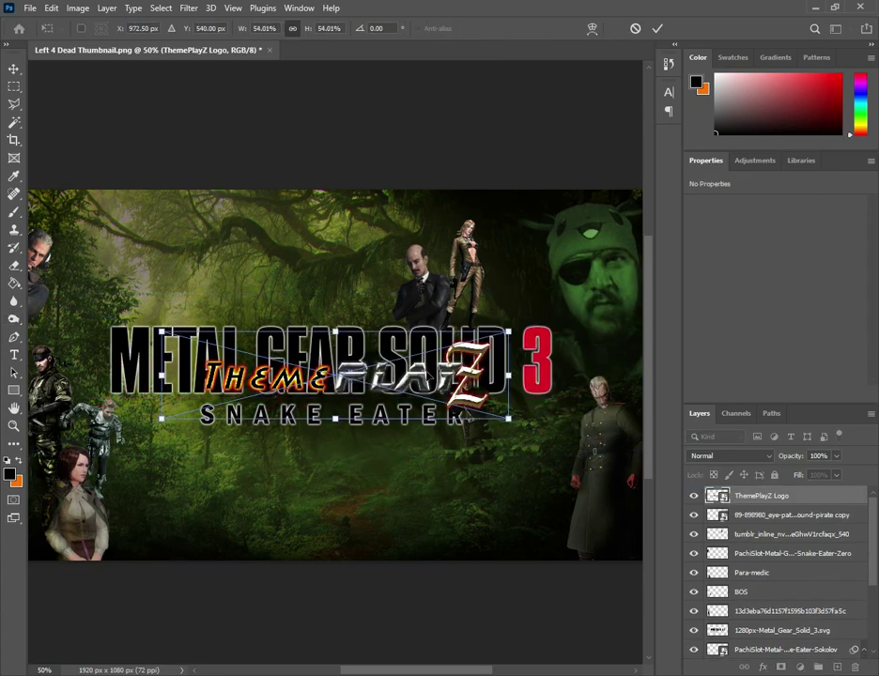